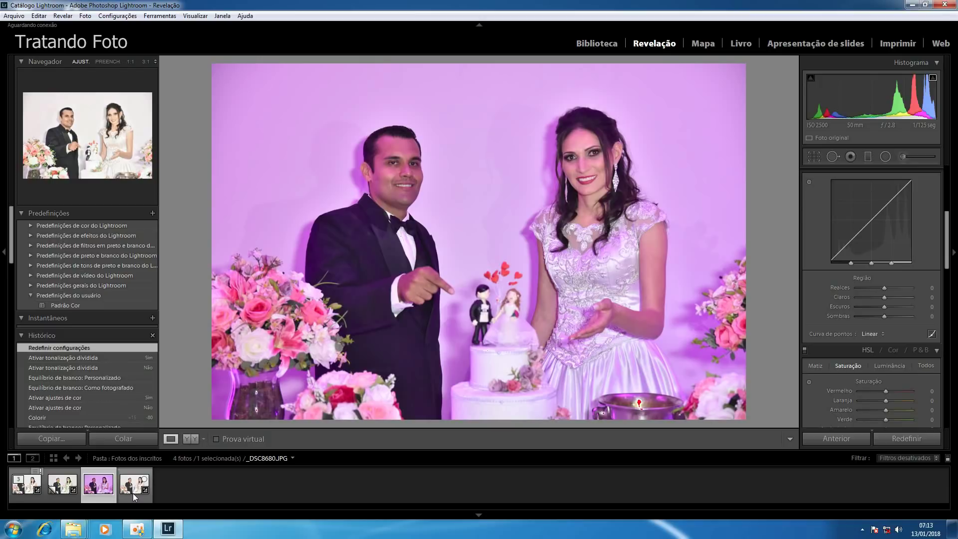
Step: Select the _DSC8680-Editar-2.tif wedding photo in the filmstrip
left_click(133, 493)
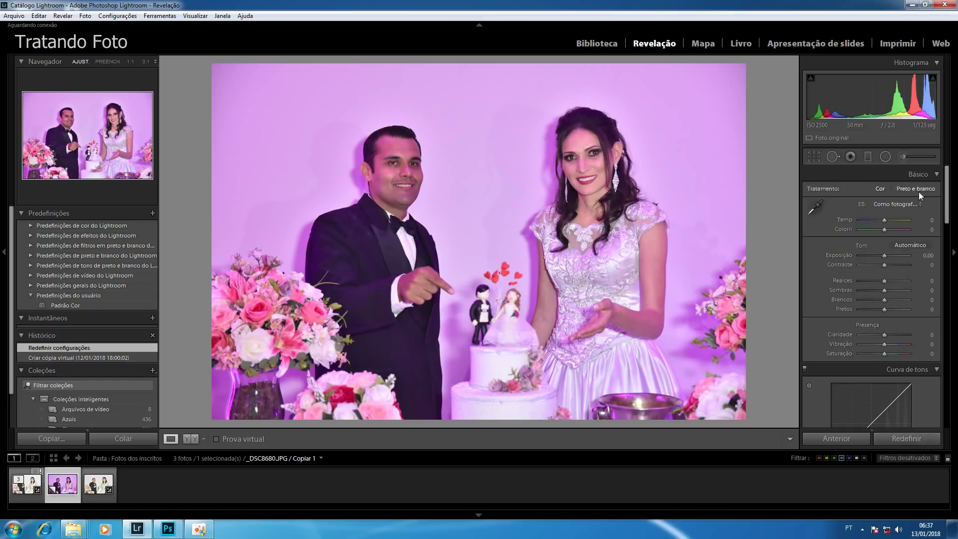
Step: Sample the neutral background with the white balance eyedropper for Temp +32, Tint −94
left_click(814, 211)
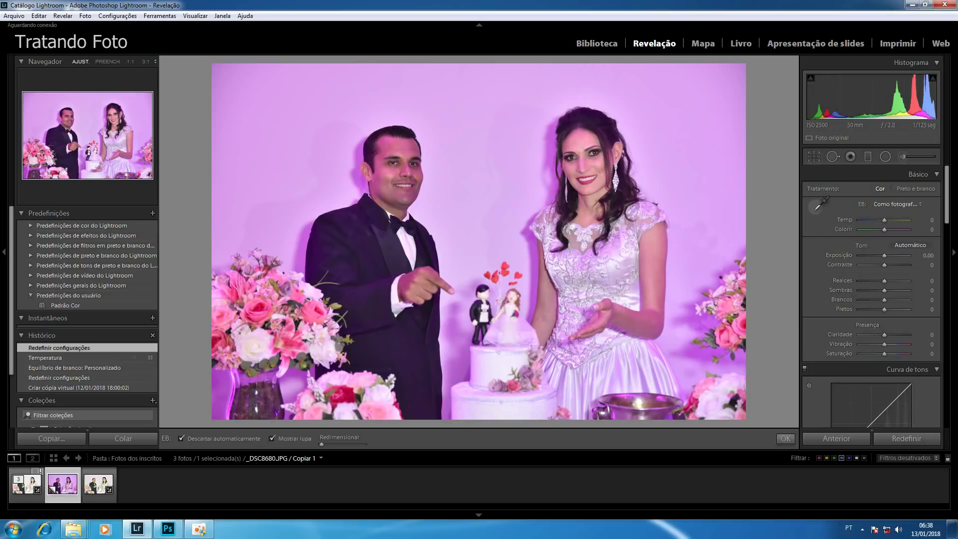
left_click(495, 121)
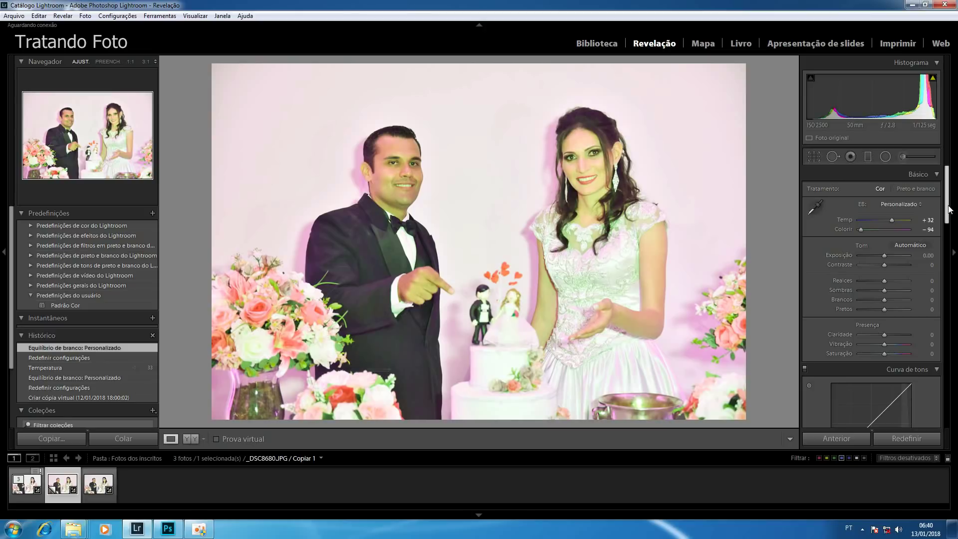
Step: Raise Contrast to +20 in the Basic panel
key("period")
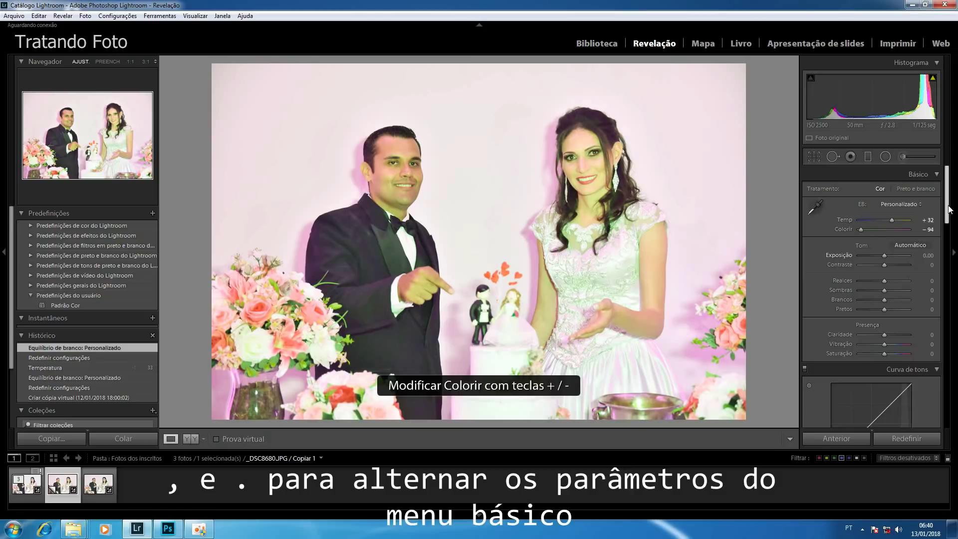
key("period")
key("comma")
key("comma")
key("comma")
key("comma")
key("period")
key("period")
key("period")
key("period")
key("period")
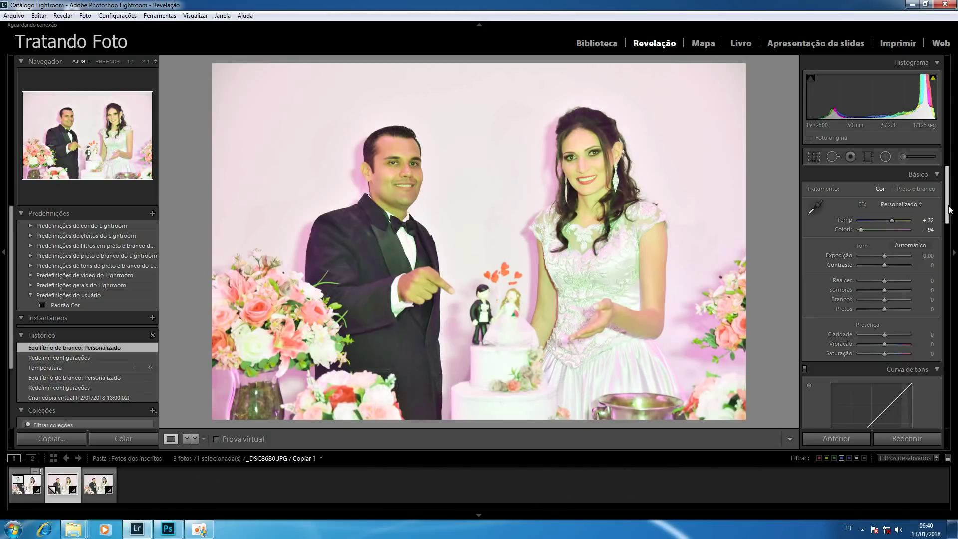
key("plus")
key("plus")
key("plus")
key("minus")
key("minus")
key("minus")
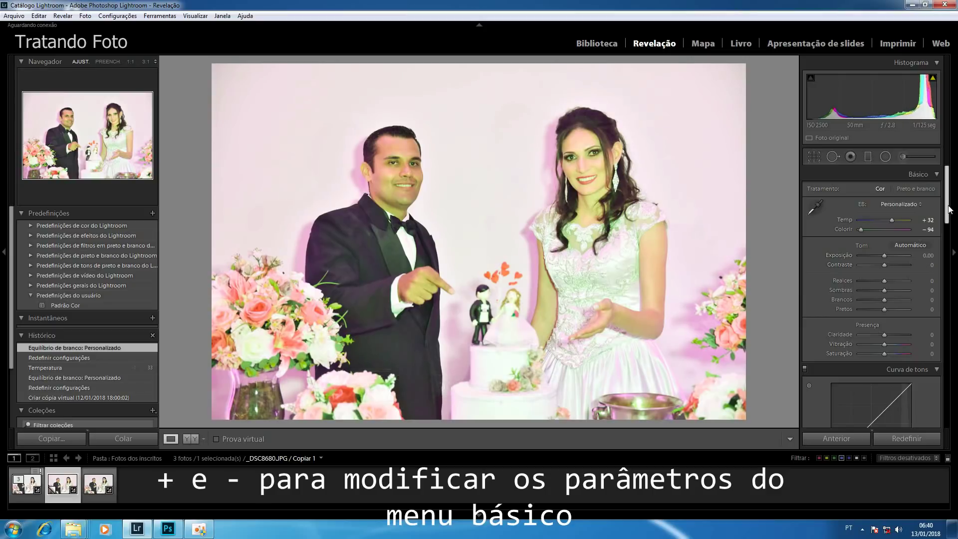
key("comma")
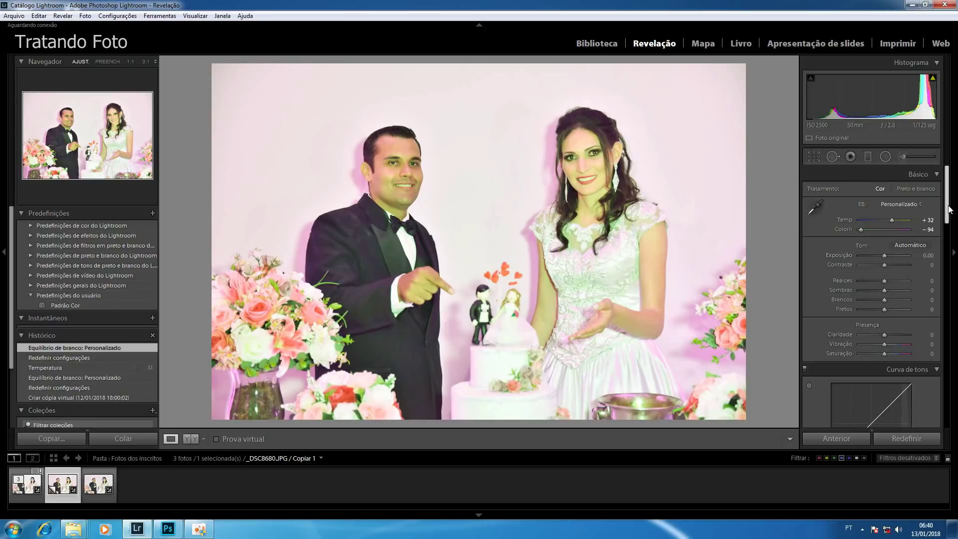
key("period")
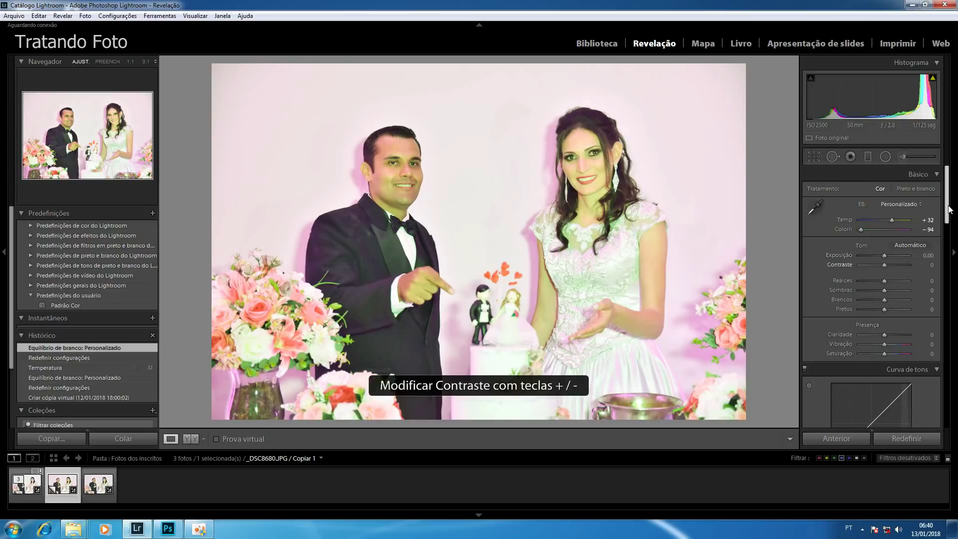
key("plus")
key("plus")
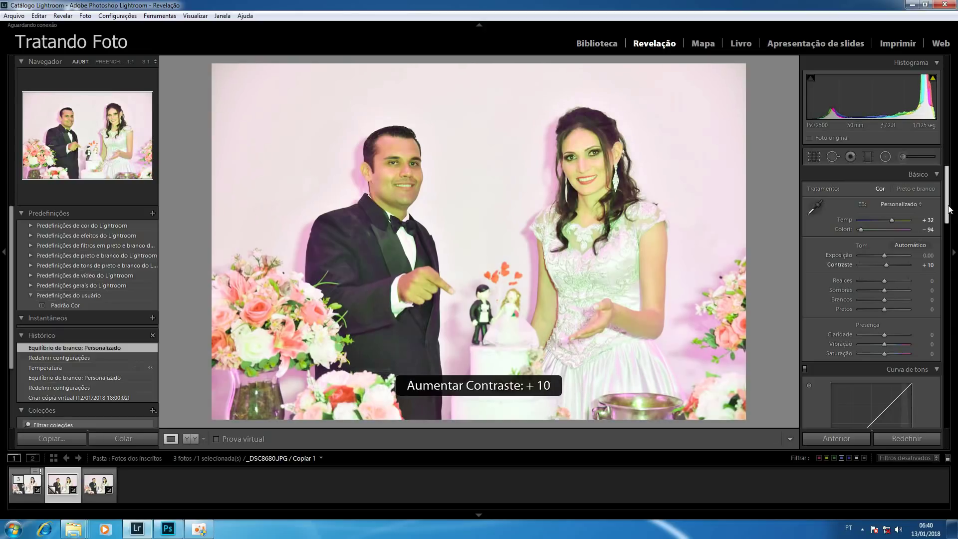
key("plus")
key("plus")
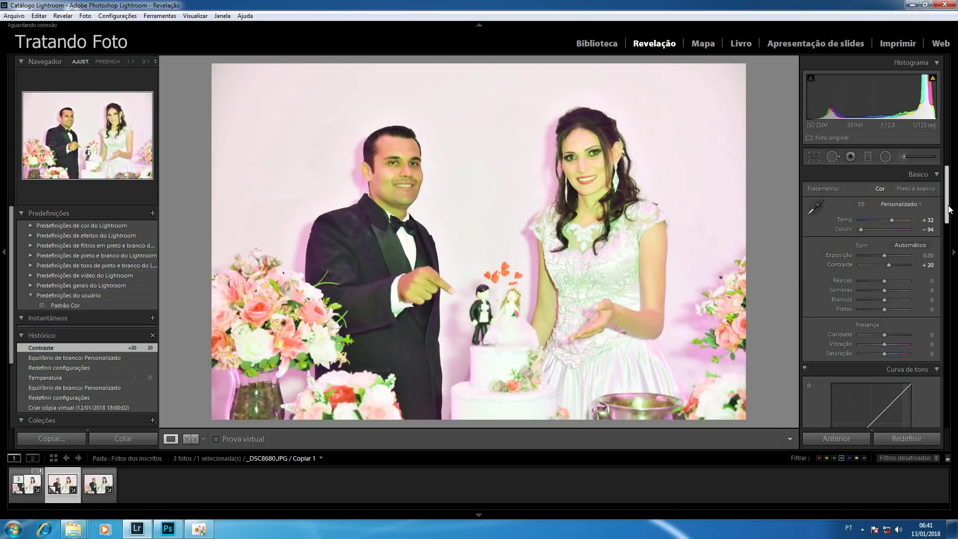
Step: With highlight clipping shown, pull Highlights down to −45 and lift Shadows to +5
key("period")
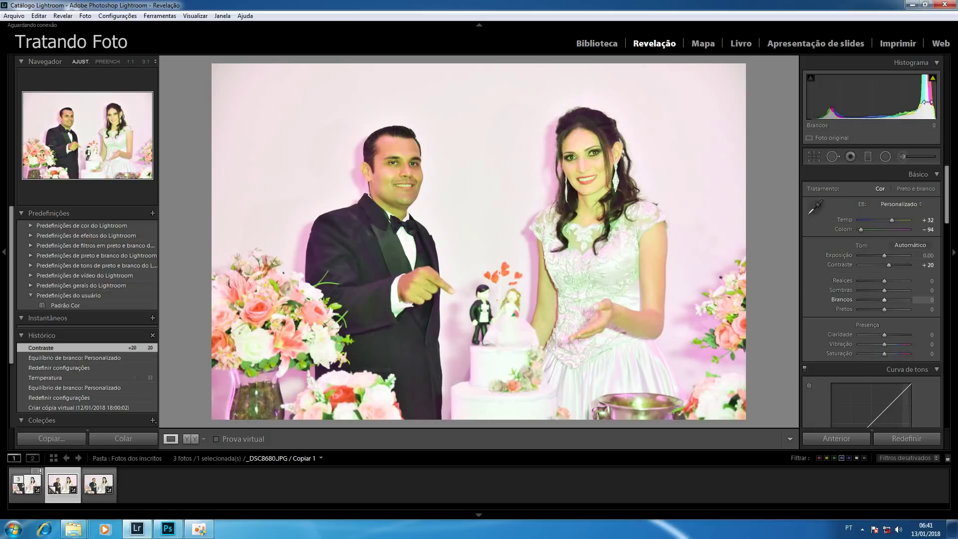
left_click(933, 78)
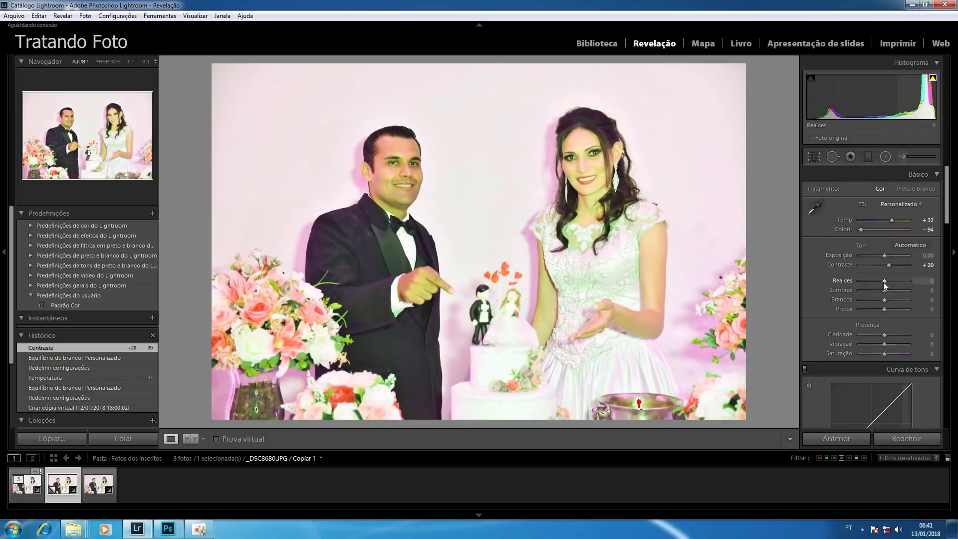
key("Down")
key("Down")
key("Down")
key("Down")
key("Down")
key("Down")
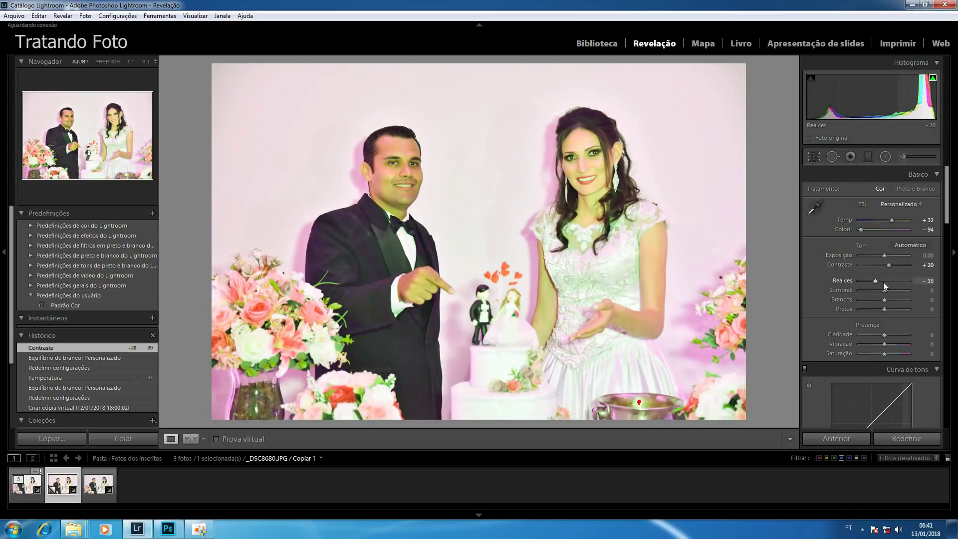
key("Down")
key("Down")
key("Down")
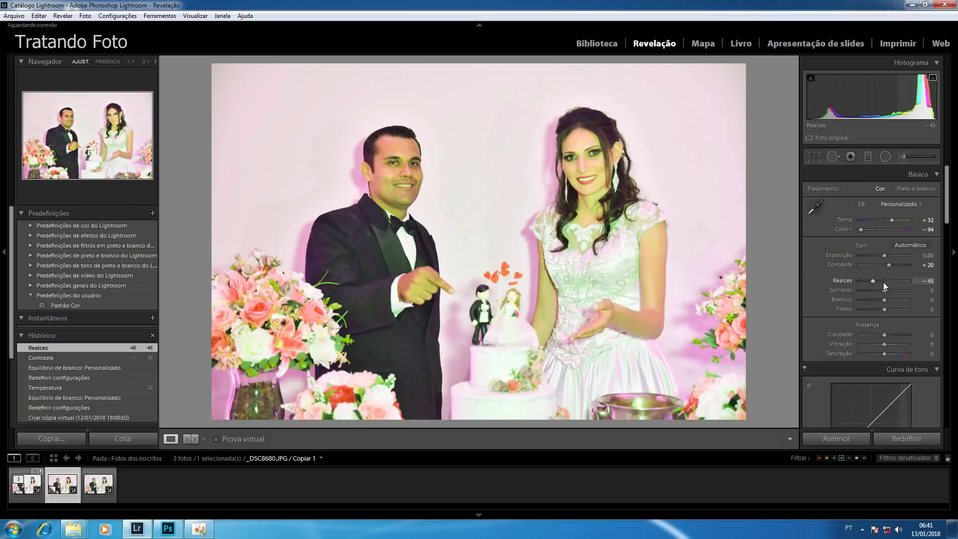
key("Up")
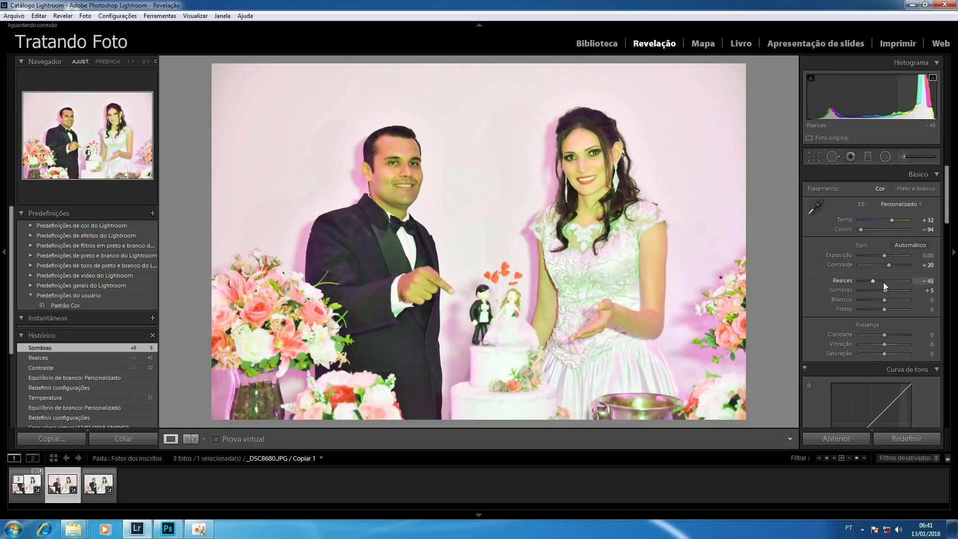
Step: Set Clarity to +5 and Saturation to −5, leaving Vibrance at 0
key("period")
key("period")
key("period")
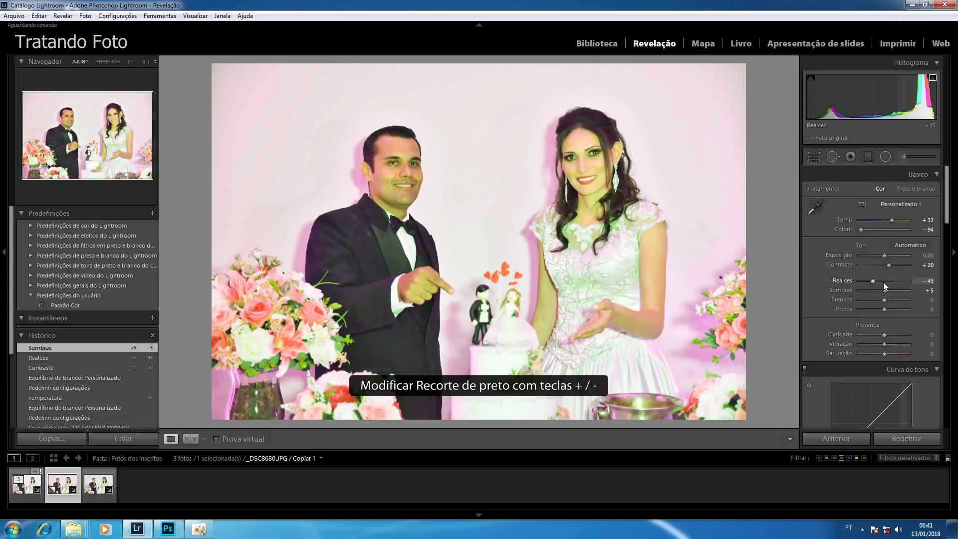
key("period")
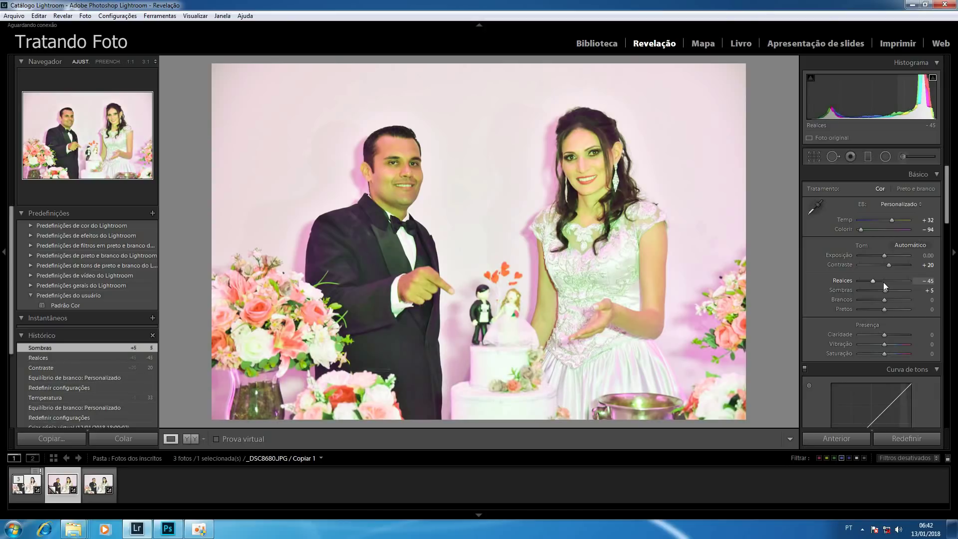
key("plus")
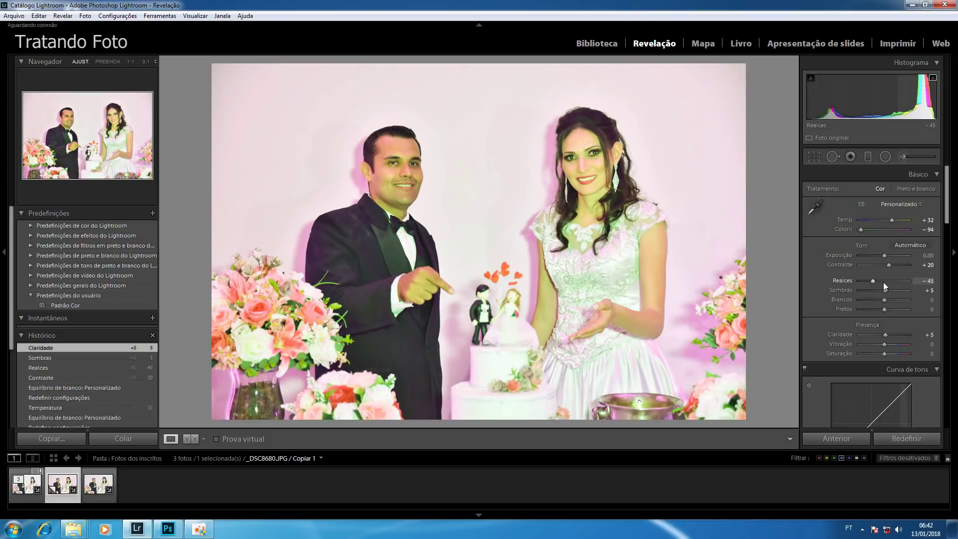
key("period")
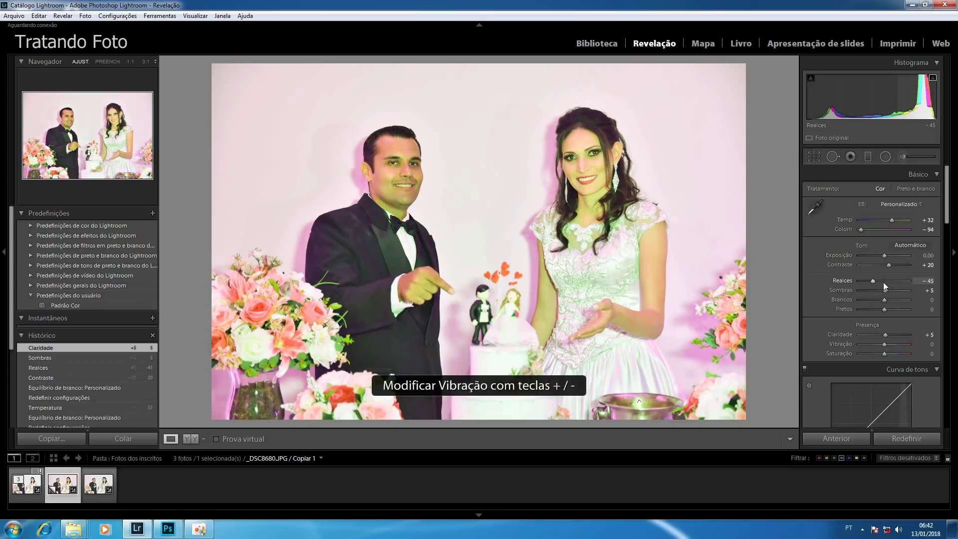
key("period")
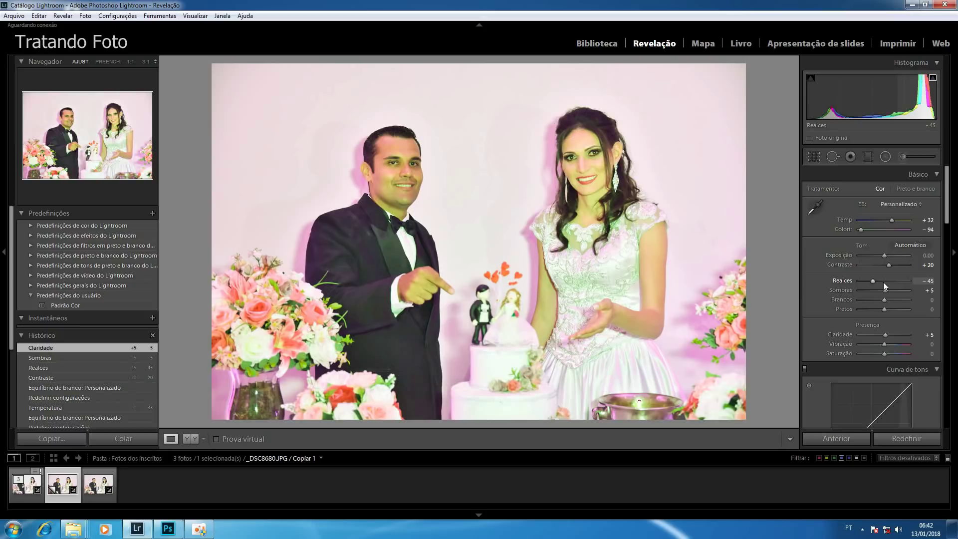
key("minus")
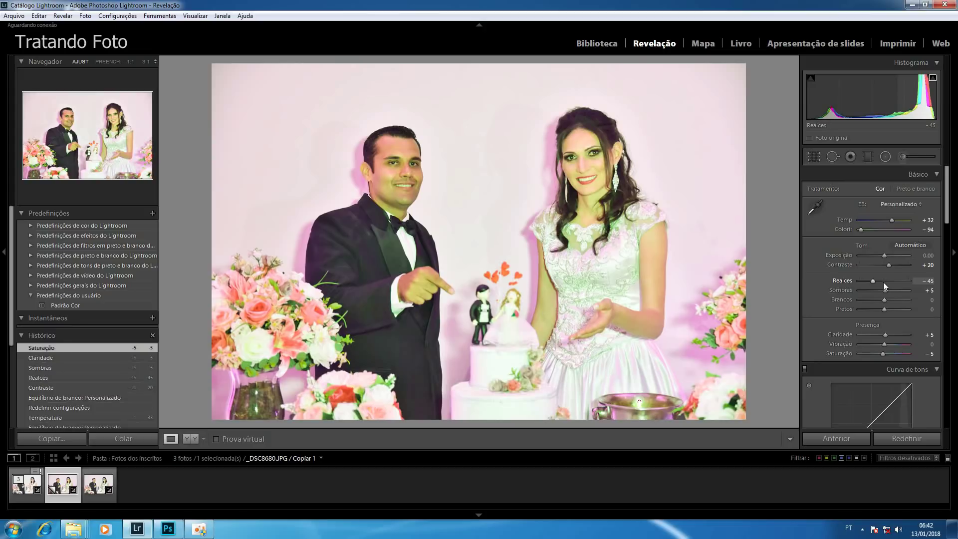
Step: In HSL Saturation, set Red −5, Orange −10, Purple −60 and Magenta −80
left_click(947, 250)
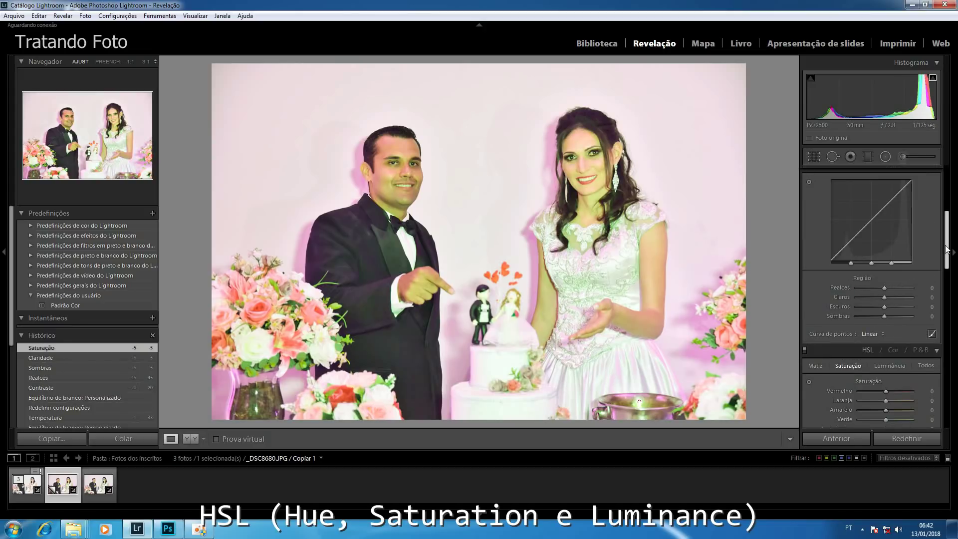
scroll(893, 229, "down", 3)
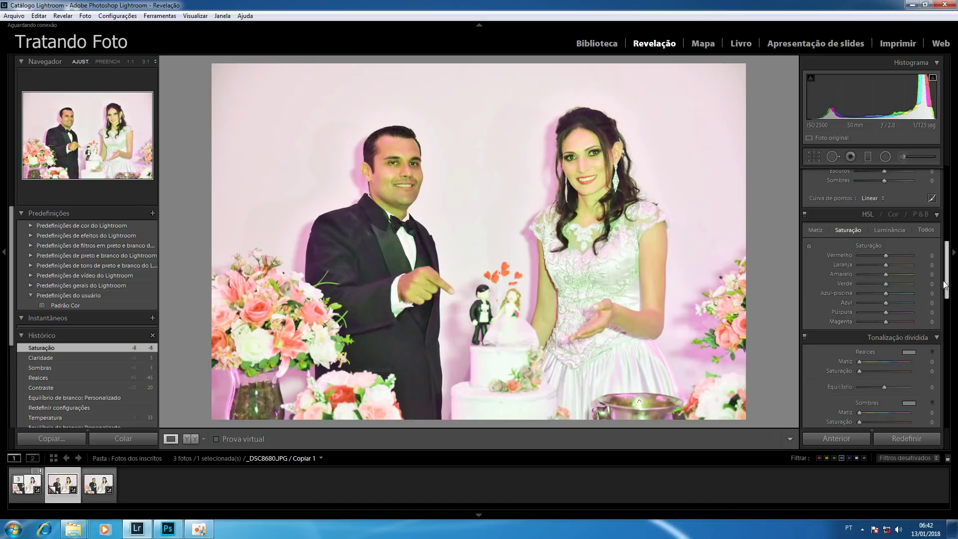
left_click_drag(946, 277, 945, 276)
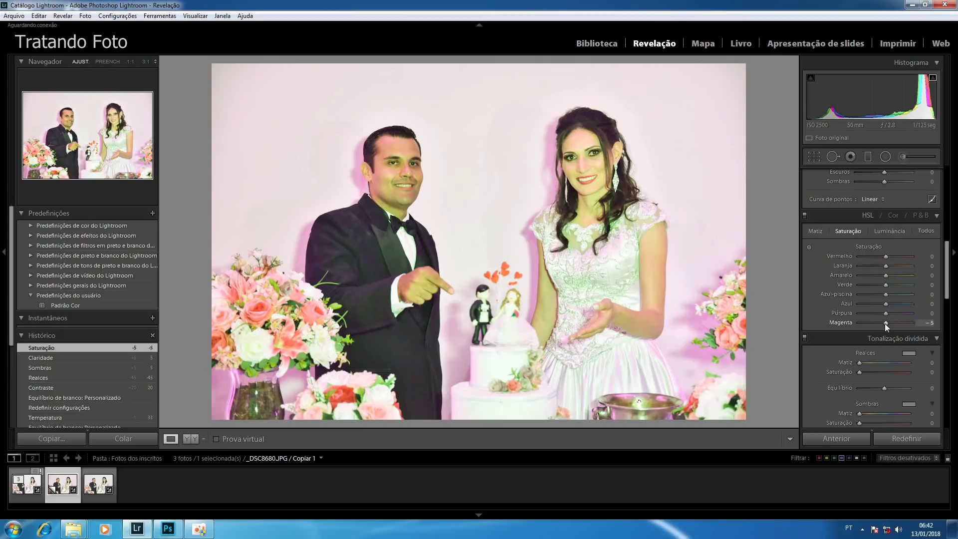
key("Down")
key("Down")
key("Down")
key("Down")
key("Down")
key("Down")
key("Down")
key("Down")
key("Down")
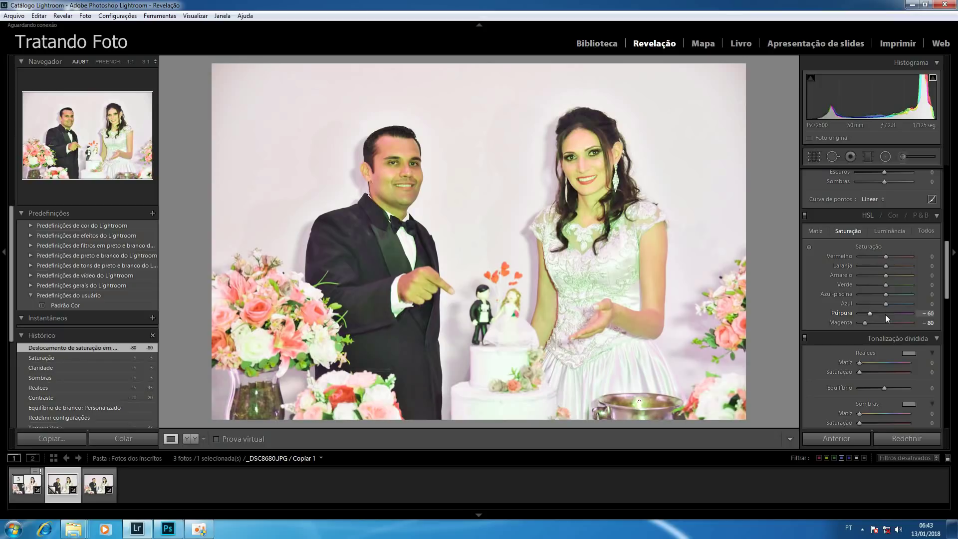
Step: Toggle the HSL adjustments off and on to compare against the original colours
left_click(804, 216)
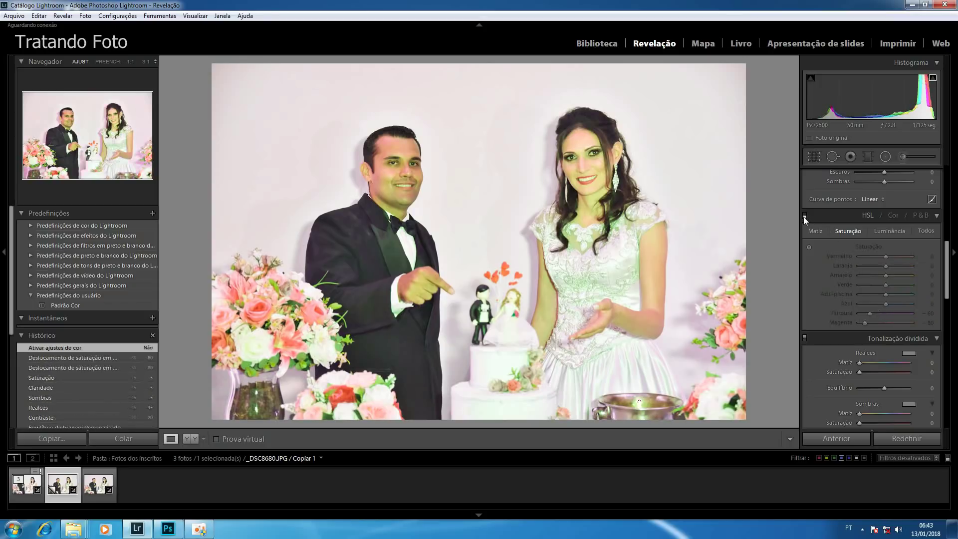
left_click(804, 216)
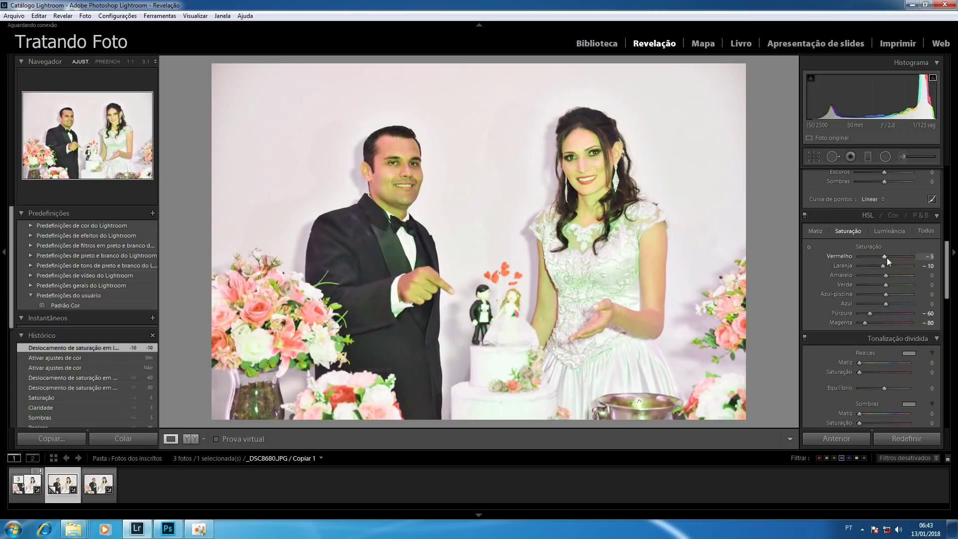
double_click(805, 215)
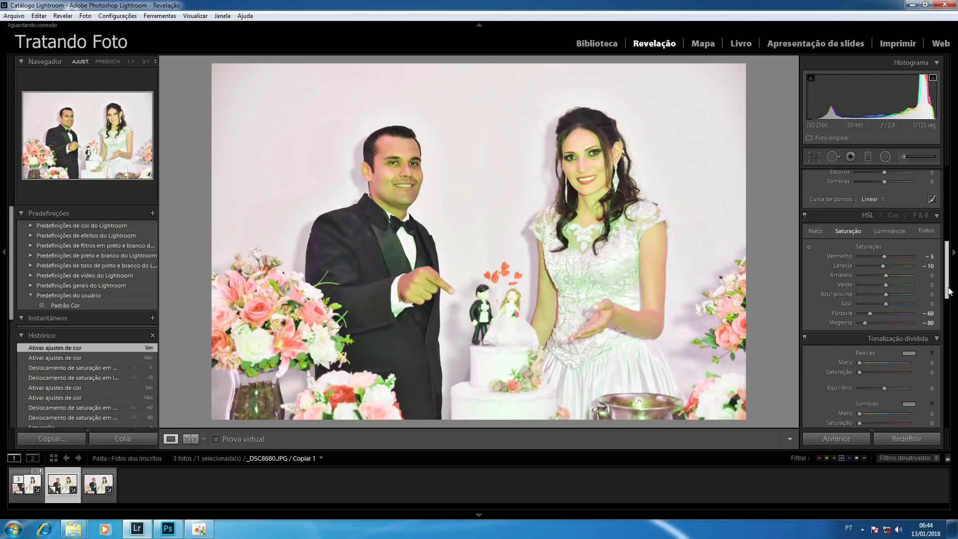
scroll(950, 292, "down", 3)
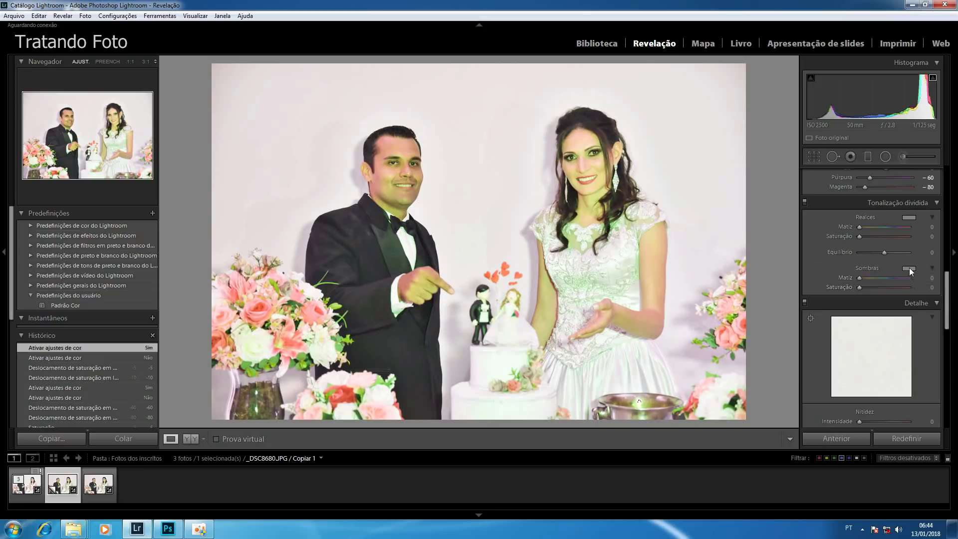
Step: Tint the shadows blue at Hue 215, Saturation 10, and toggle Split Toning to compare
left_click(909, 269)
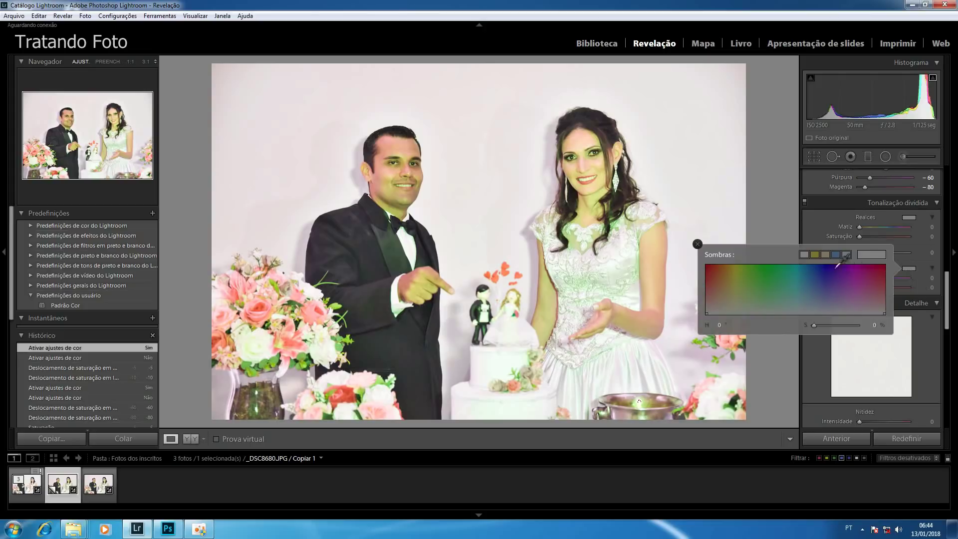
left_click(840, 253)
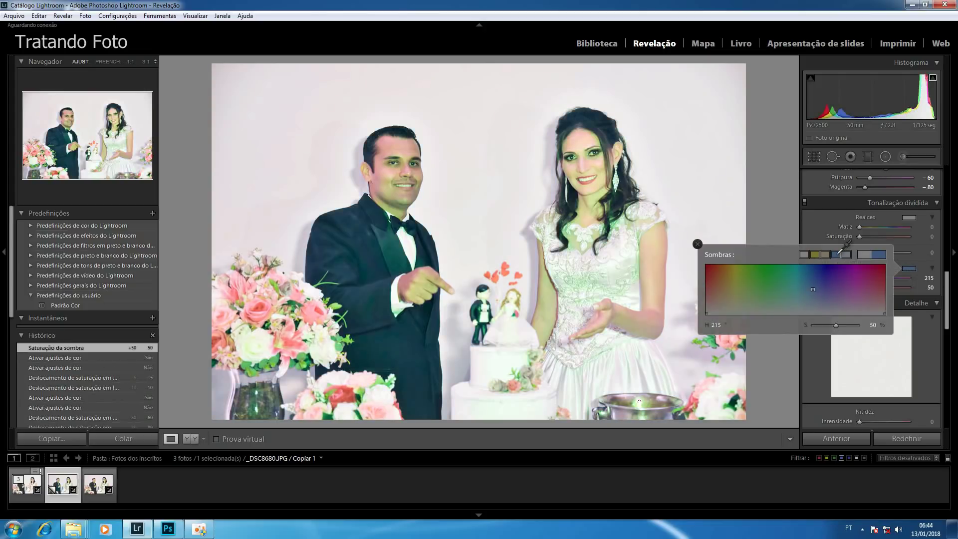
key("Return")
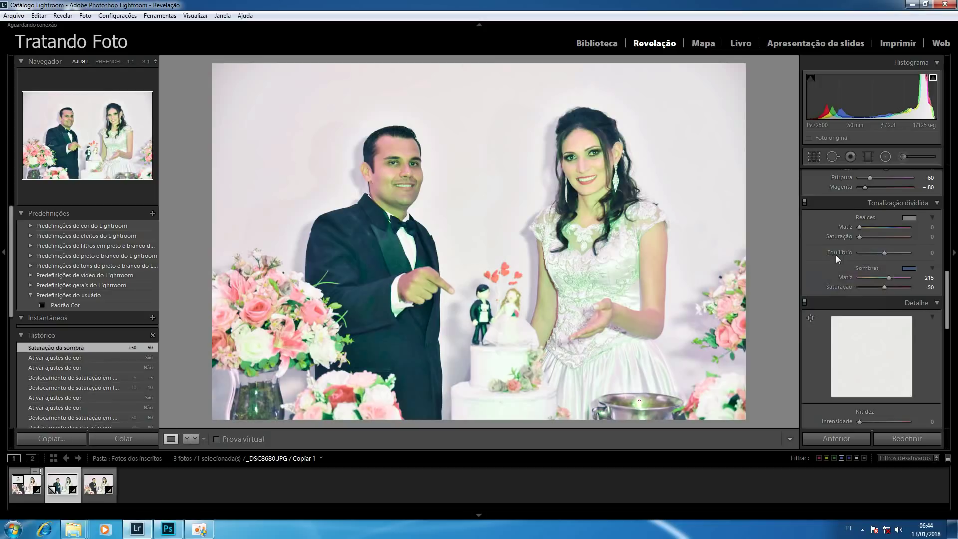
double_click(884, 287)
type("10")
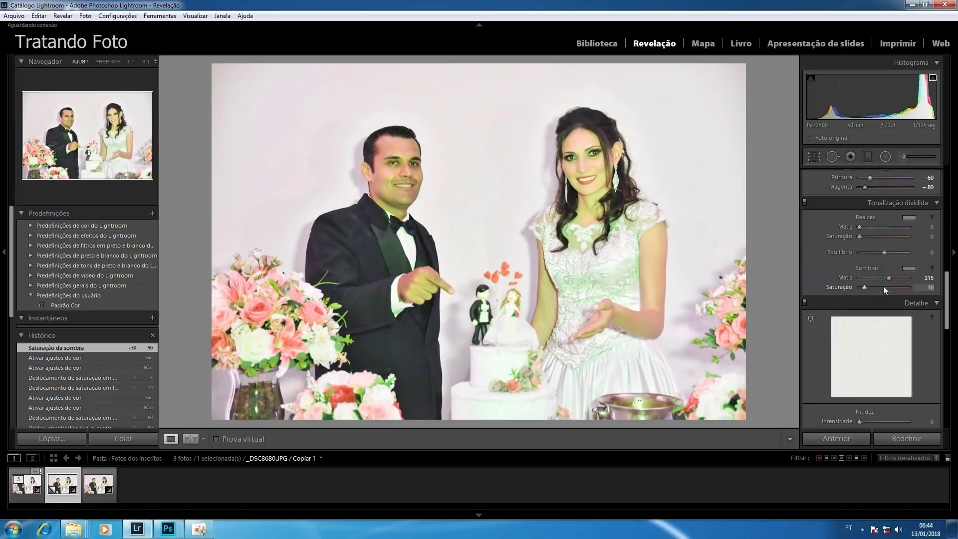
key("Return")
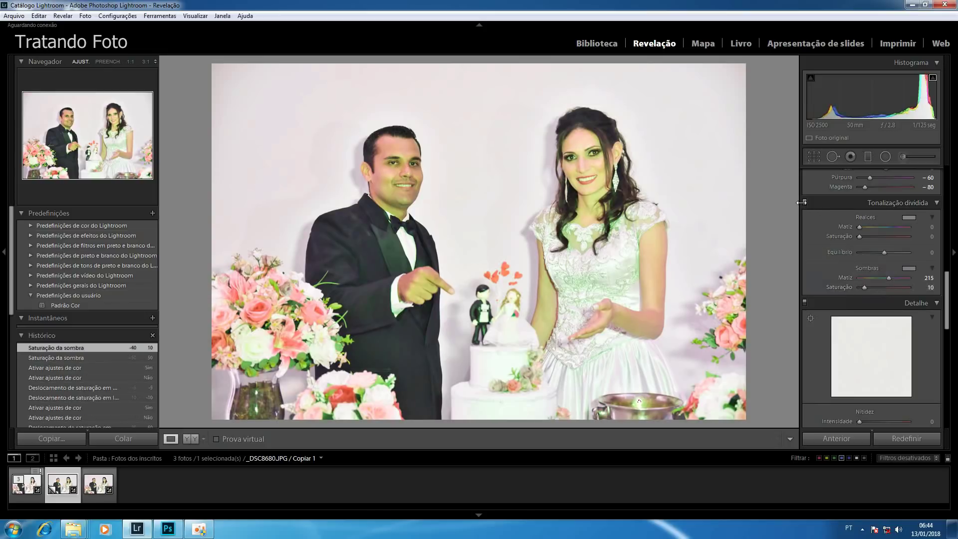
left_click(805, 203)
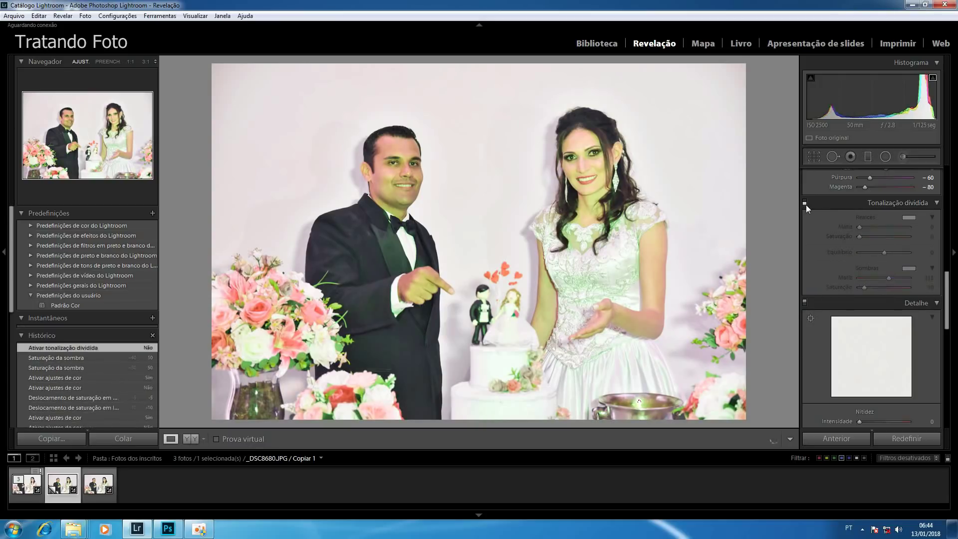
left_click(805, 203)
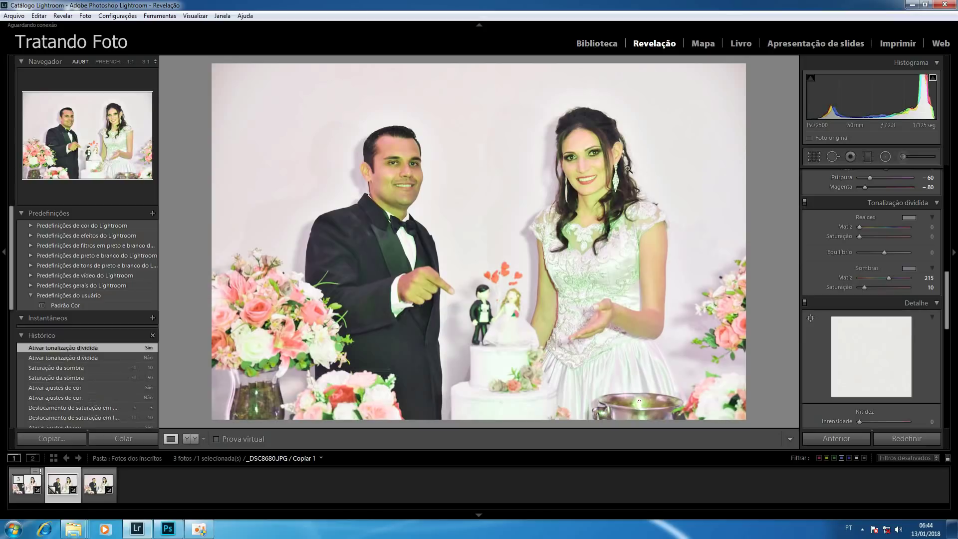
Step: At 1:1 on the groom's face, set Sharpening Amount 25 and Luminance noise reduction 25
left_click(405, 165)
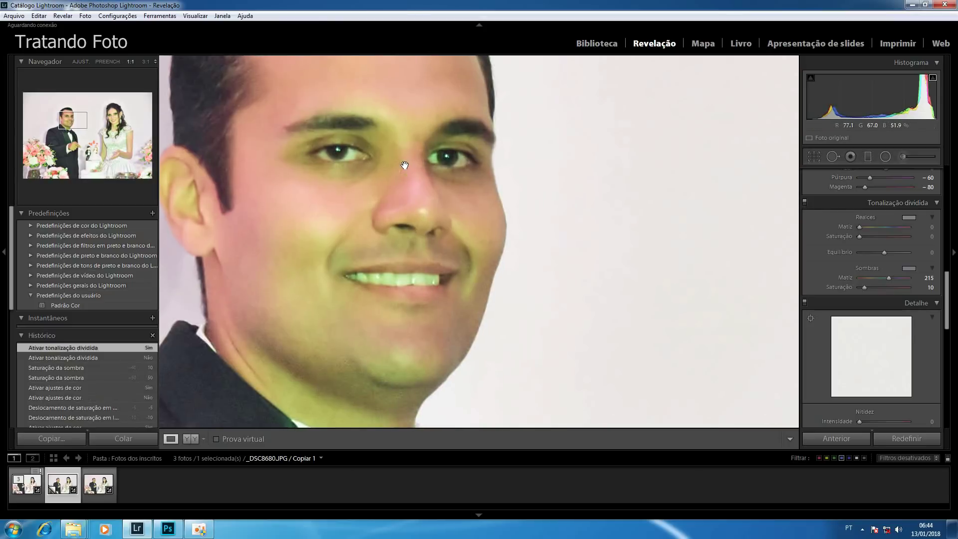
scroll(943, 323, "down", 1)
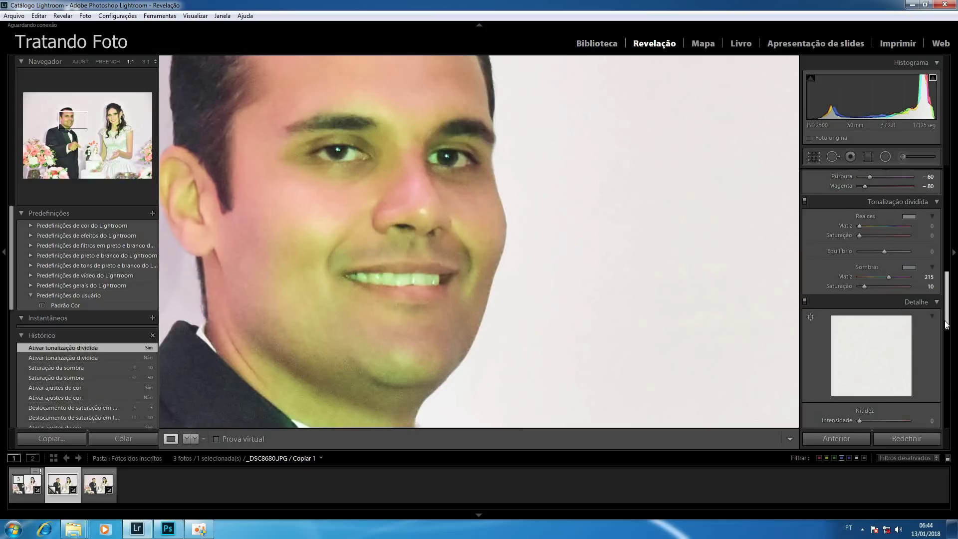
scroll(946, 325, "down", 3)
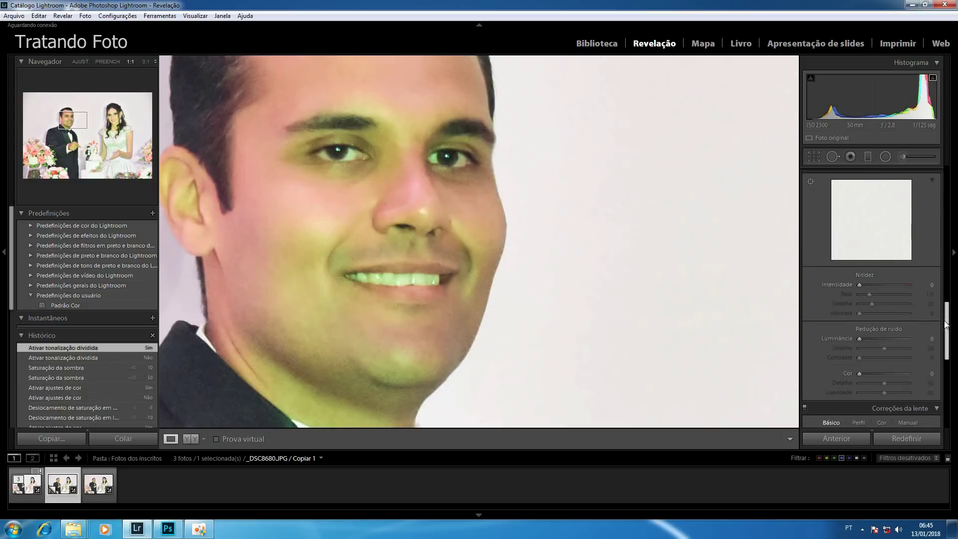
left_click(861, 285)
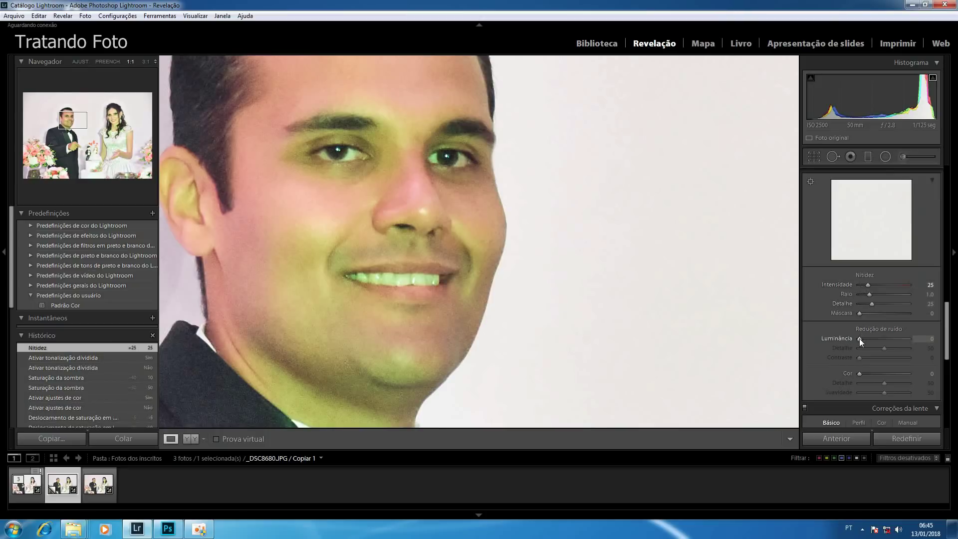
left_click_drag(860, 339, 861, 339)
Step: Cycle through the photo information overlays, then hide them
key("i")
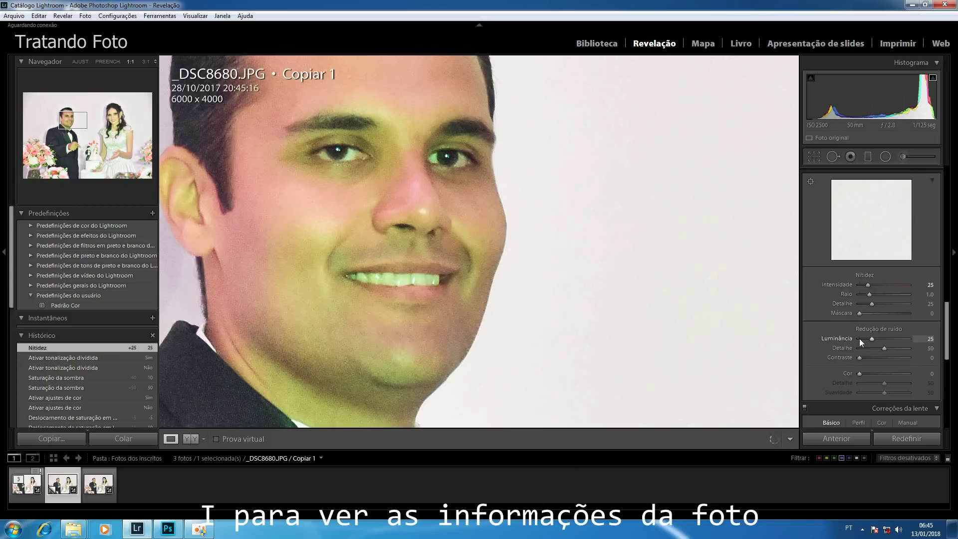
key("i")
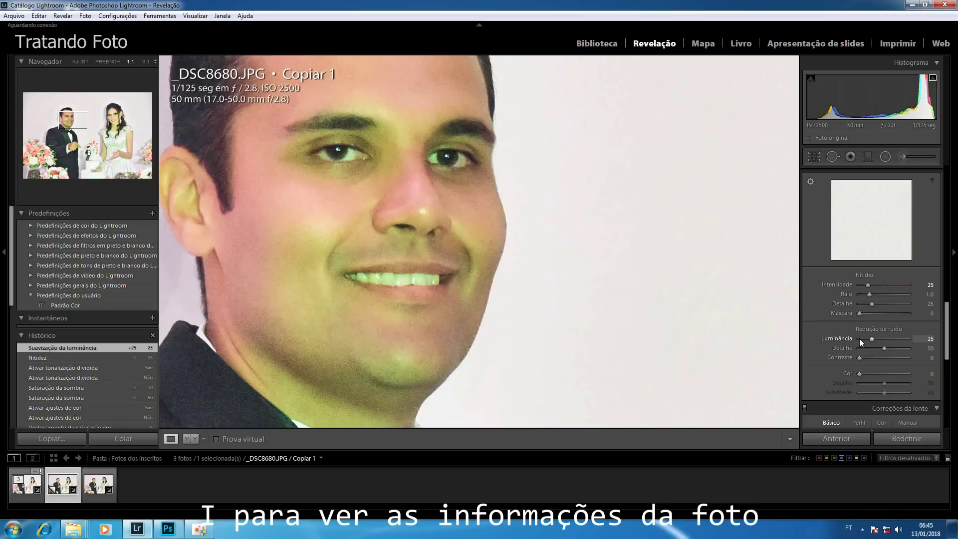
key("i")
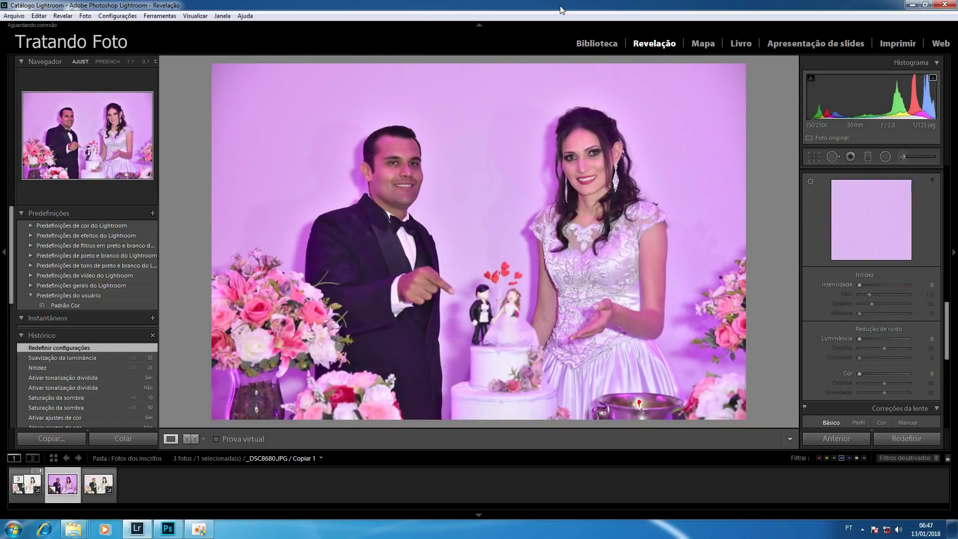
Step: Undo the settings reset to restore all edits, then request Edit in Photoshop CC 2017
key("ctrl+z")
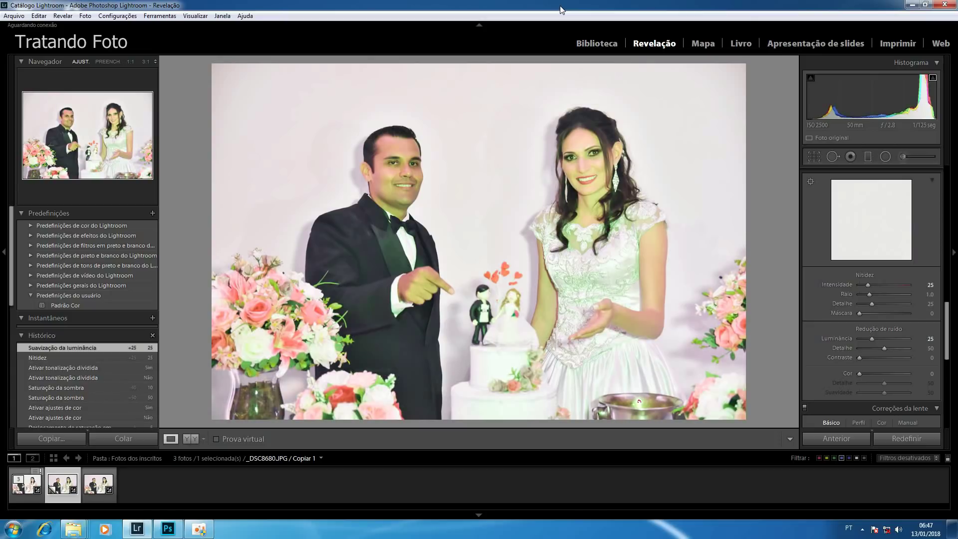
key("ctrl+e")
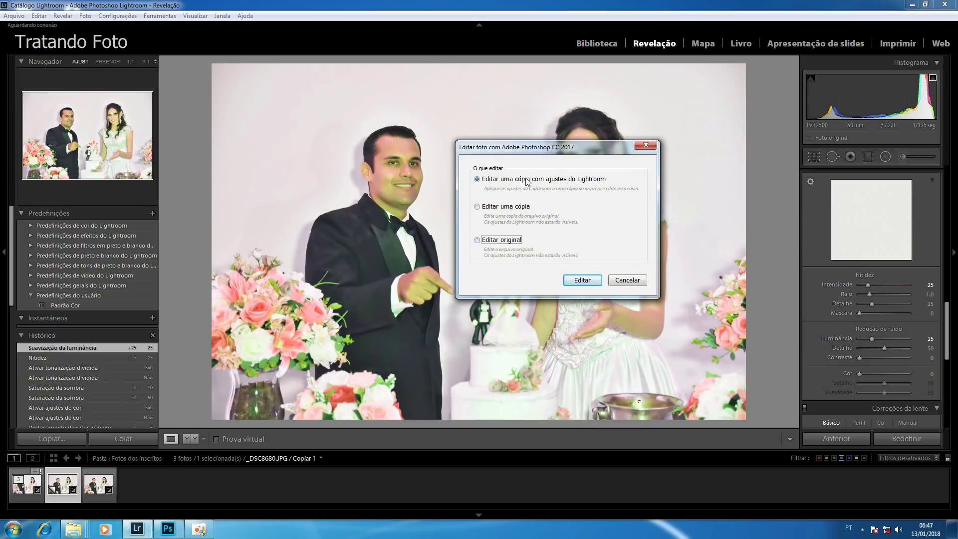
Step: Edit a copy with Lightroom adjustments and duplicate its background into a new layer, Camada 1
left_click(583, 280)
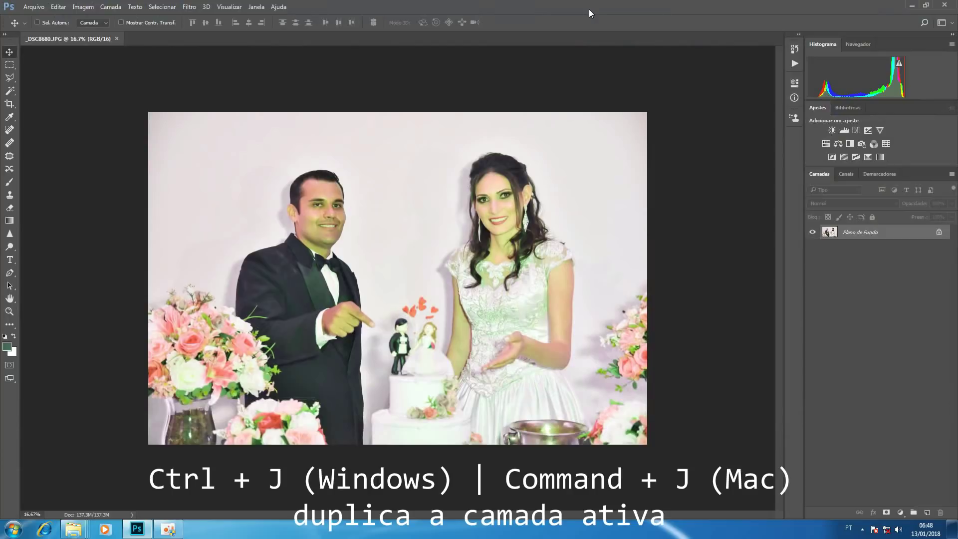
key("ctrl+j")
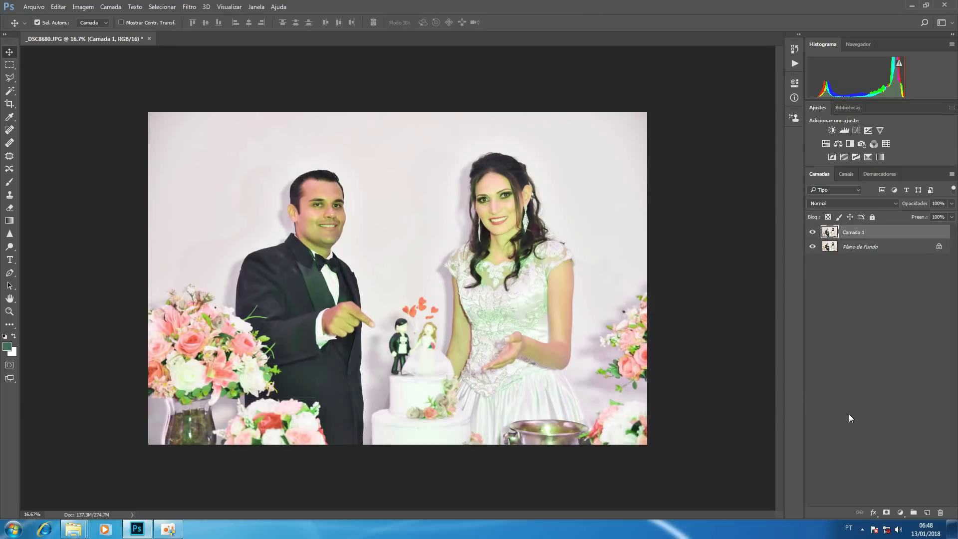
Step: Sample the bride's forehead skin tone and add a #ffd4bb Solid Color fill layer
left_click(10, 183)
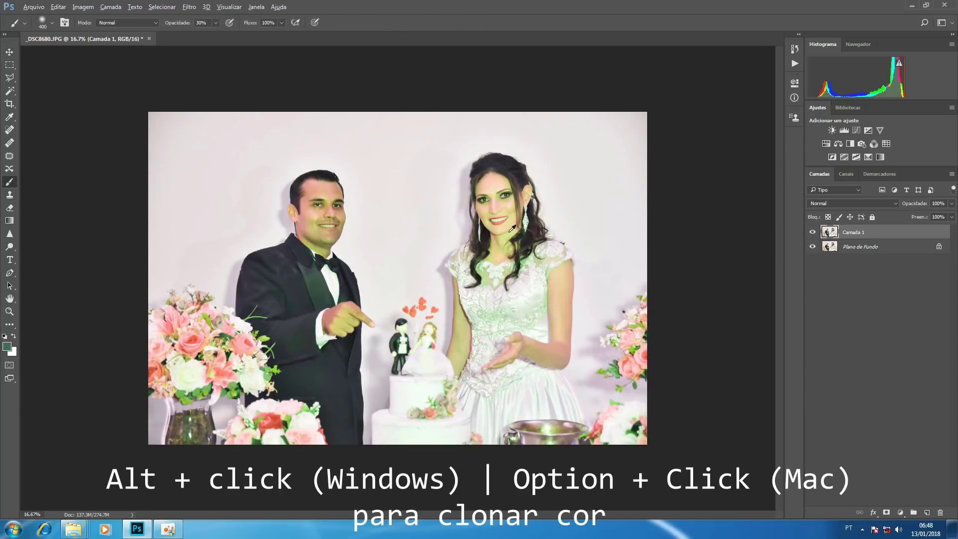
left_click(495, 185, "alt")
left_click(501, 181, "alt")
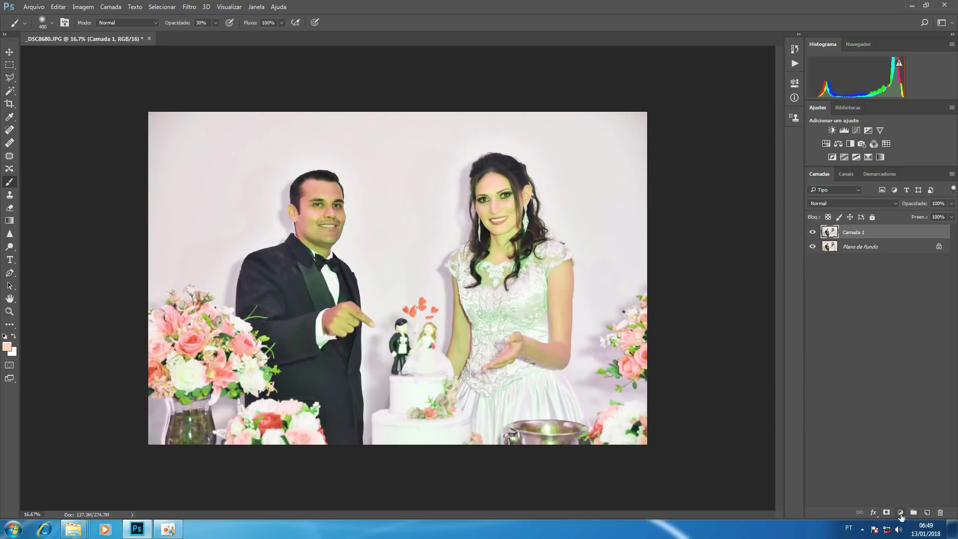
left_click(901, 514)
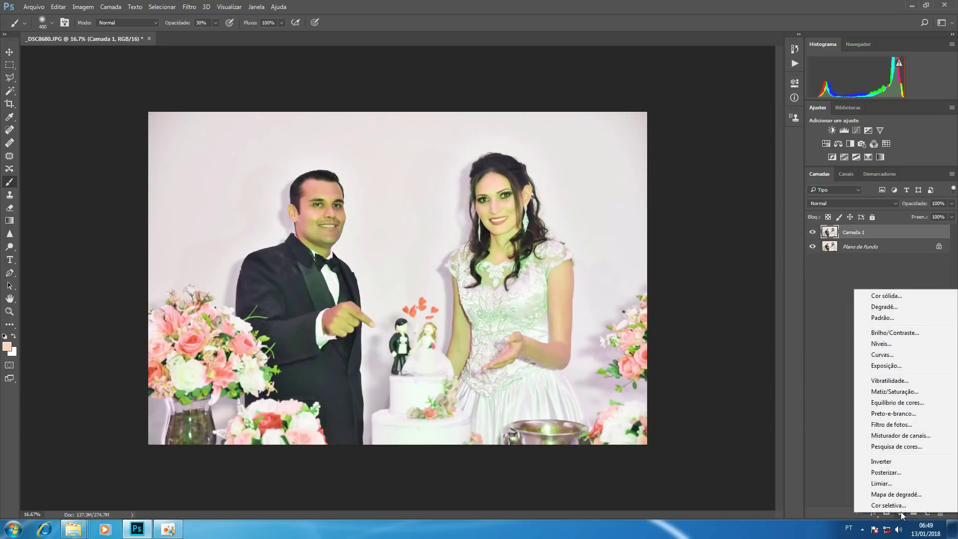
left_click(900, 296)
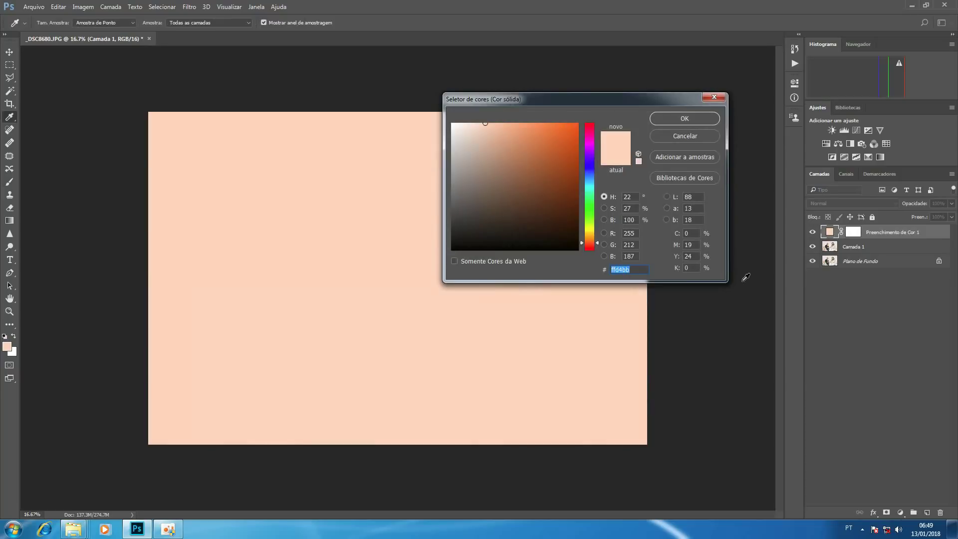
left_click(703, 116)
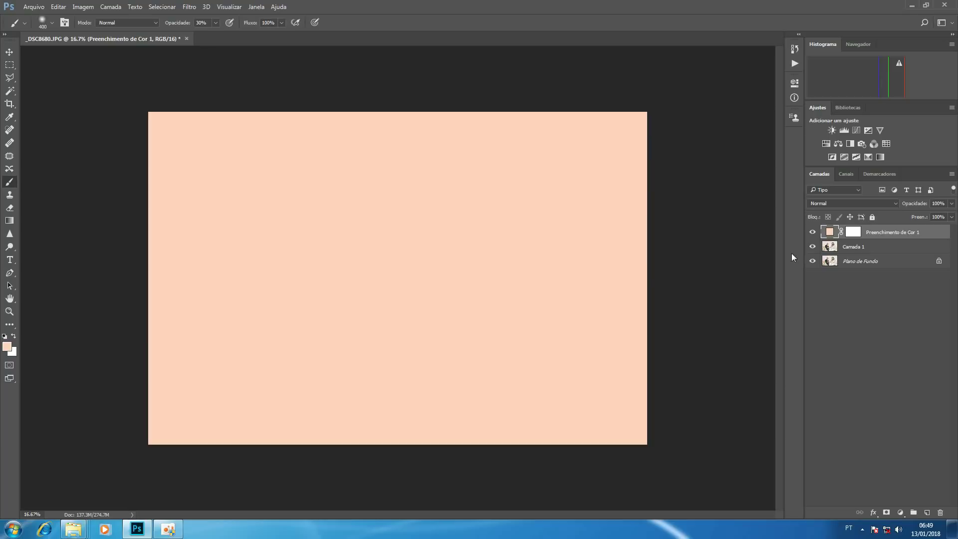
Step: Blend the peach skin-tone fill in Matiz (Hue) mode and compare it hidden and shown
left_click(855, 204)
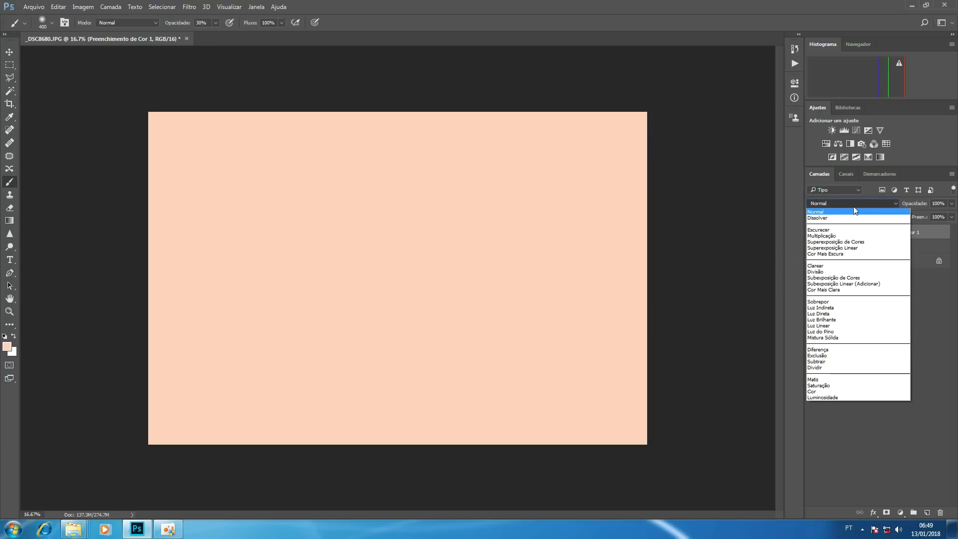
left_click(835, 380)
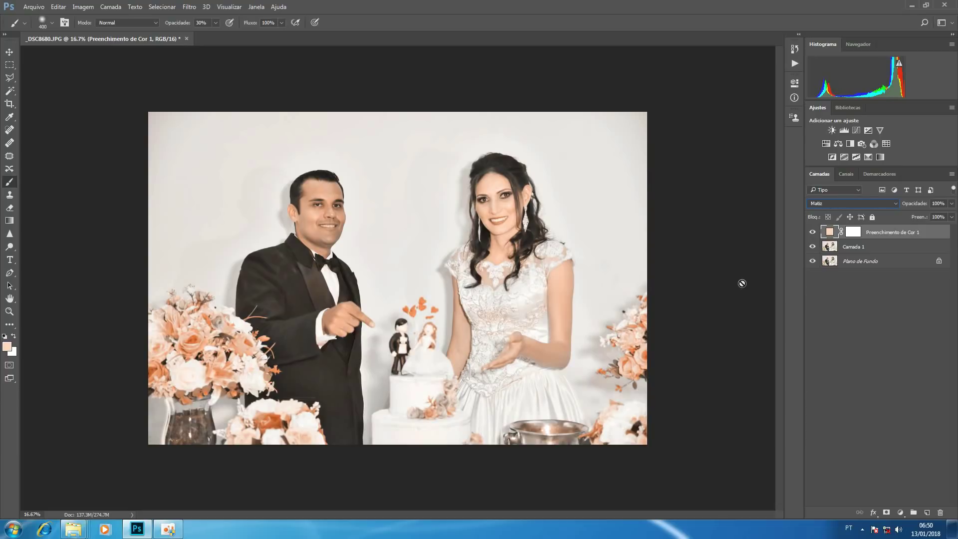
left_click(813, 233)
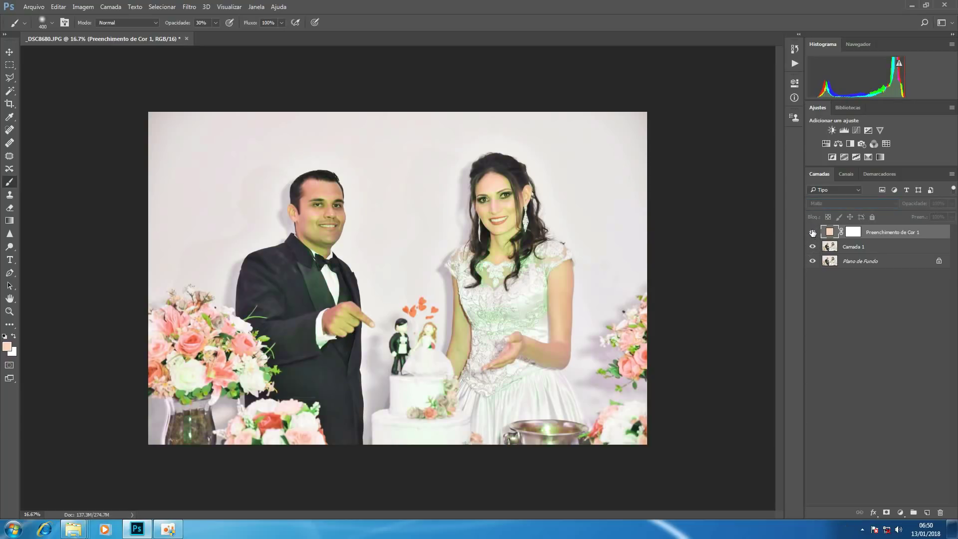
left_click(812, 232)
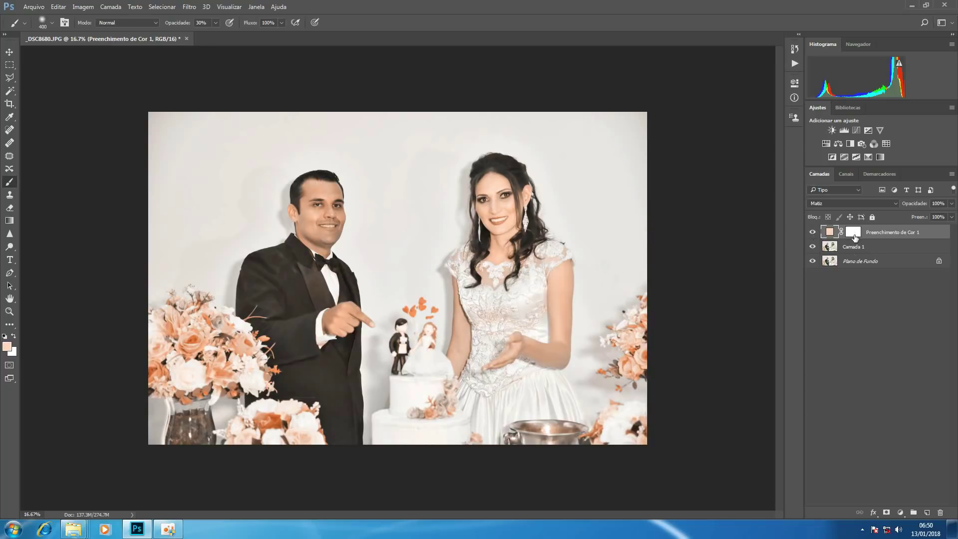
Step: Check the Adjustments panel's default mask option, then target the peach fill's mask
left_click(952, 107)
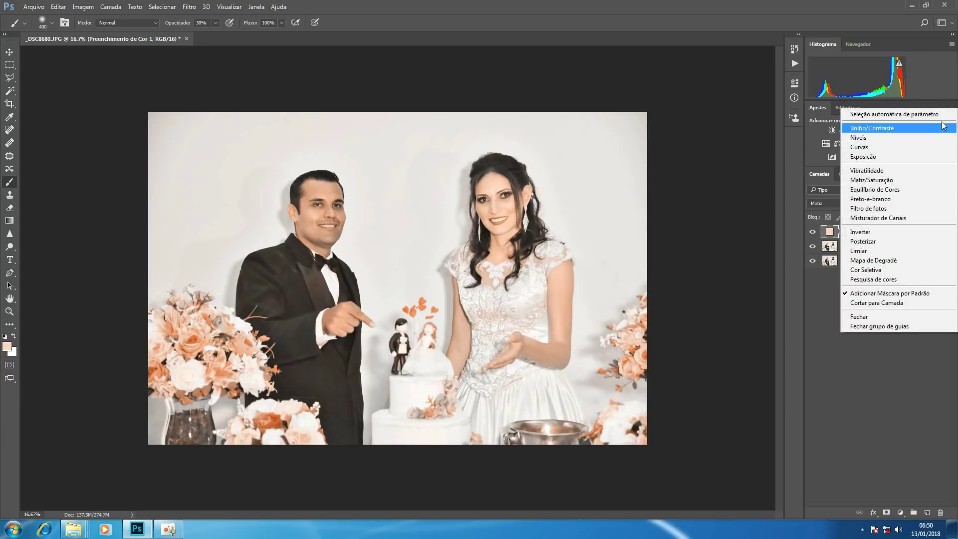
left_click(878, 355)
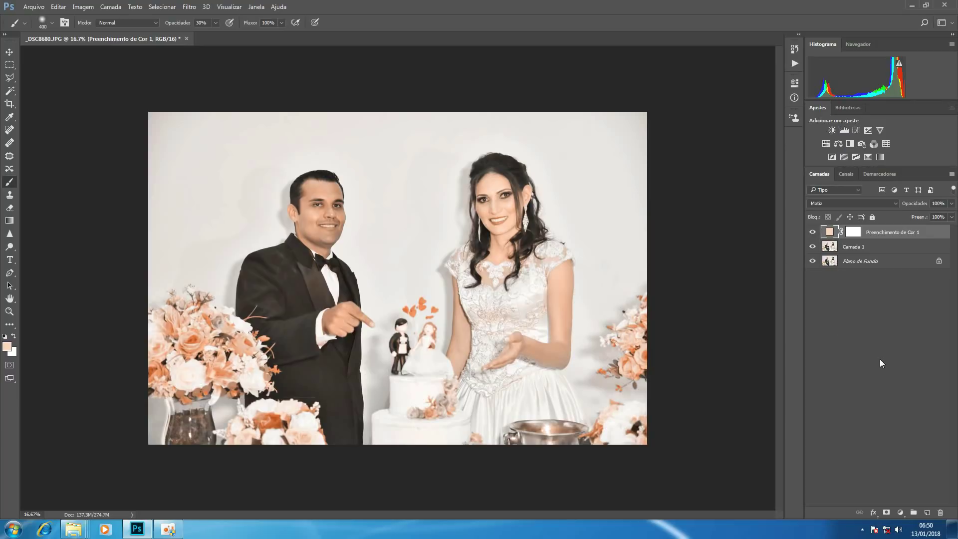
left_click(855, 233)
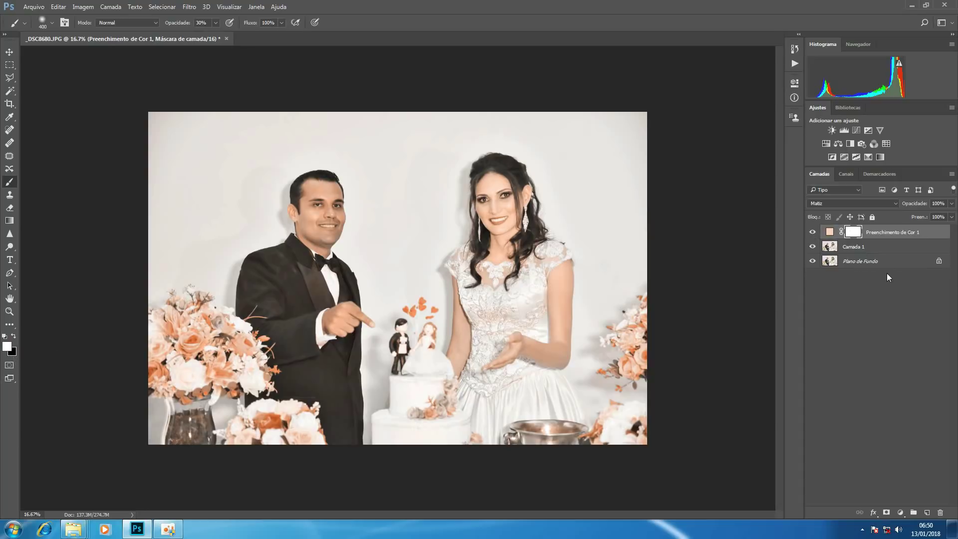
Step: Fill the peach mask black, then paint it back over the bride's skin with a 100% soft brush
key("ctrl+BackSpace")
left_click_drag(180, 23, 214, 23)
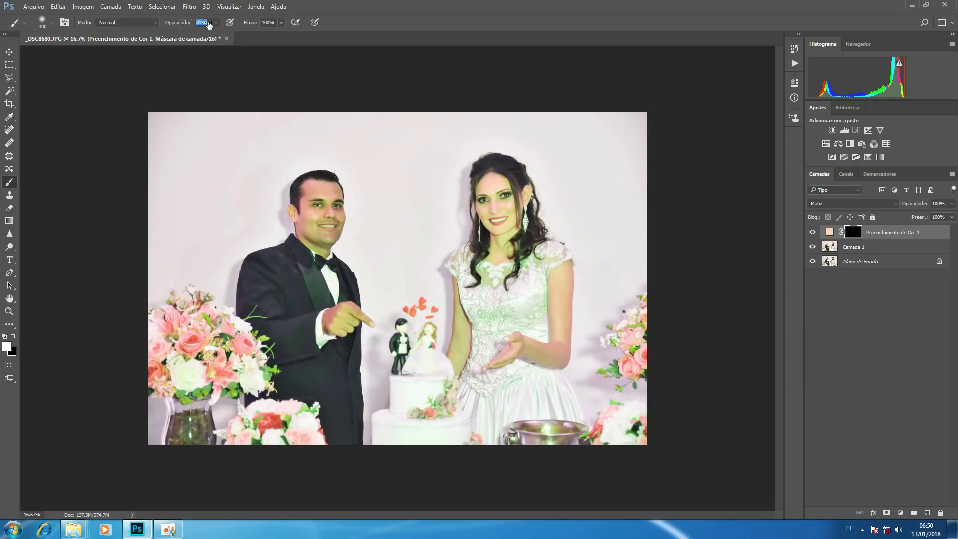
left_click(51, 22)
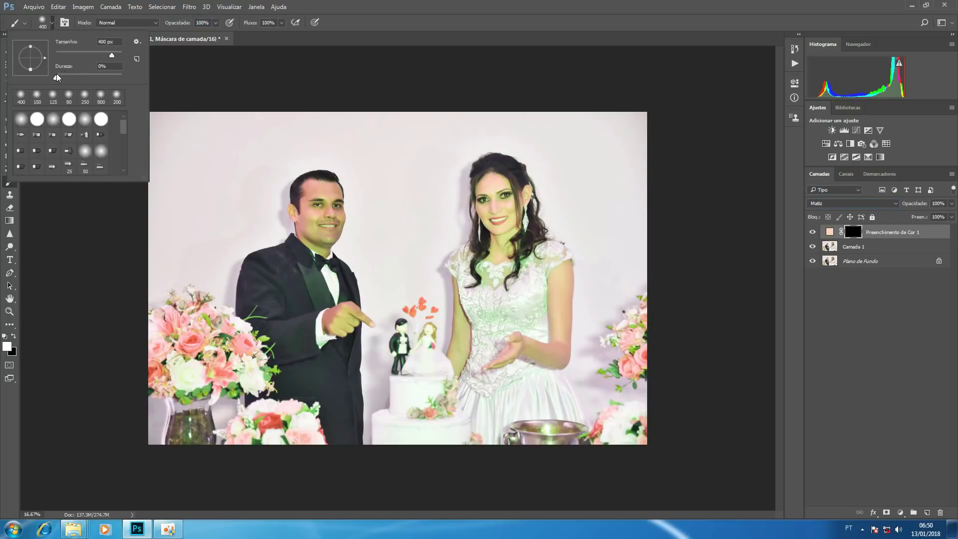
left_click(476, 257)
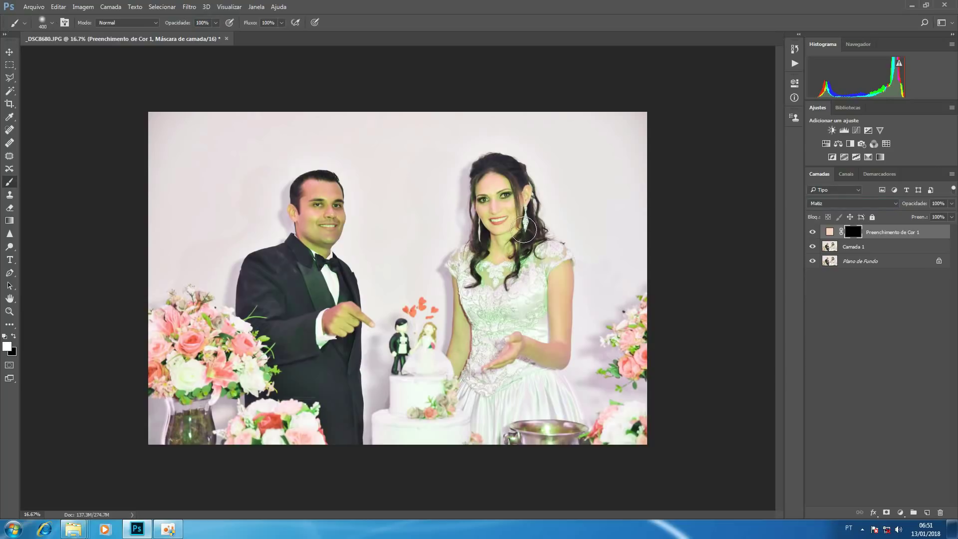
mouse_move(524, 230)
left_mouse_down()
mouse_move(506, 207)
mouse_move(478, 197)
mouse_move(514, 187)
mouse_move(521, 204)
mouse_move(526, 184)
mouse_move(561, 166)
mouse_move(560, 128)
mouse_move(514, 205)
mouse_move(502, 259)
mouse_move(536, 257)
mouse_move(547, 272)
mouse_move(557, 265)
mouse_move(501, 272)
mouse_move(482, 290)
mouse_move(458, 266)
mouse_move(470, 305)
mouse_move(526, 310)
mouse_move(537, 298)
mouse_move(475, 331)
mouse_move(499, 320)
mouse_move(459, 357)
mouse_move(469, 300)
mouse_move(468, 364)
mouse_move(482, 372)
mouse_move(516, 377)
mouse_move(551, 341)
mouse_move(569, 425)
left_mouse_up()
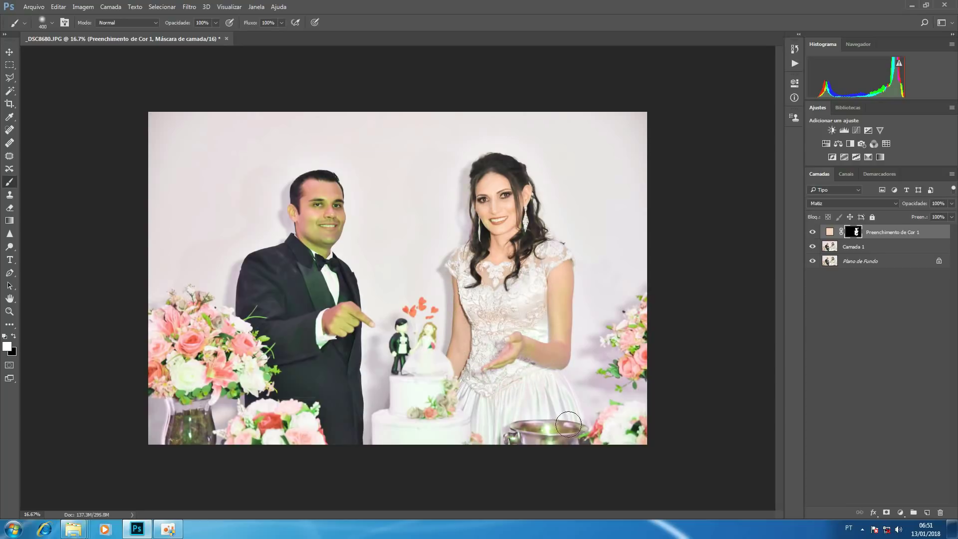
Step: Compare the peach tint on and off, then sample the groom's forehead colour on Camada 1
left_click(813, 232)
left_click(813, 232)
left_click(854, 248)
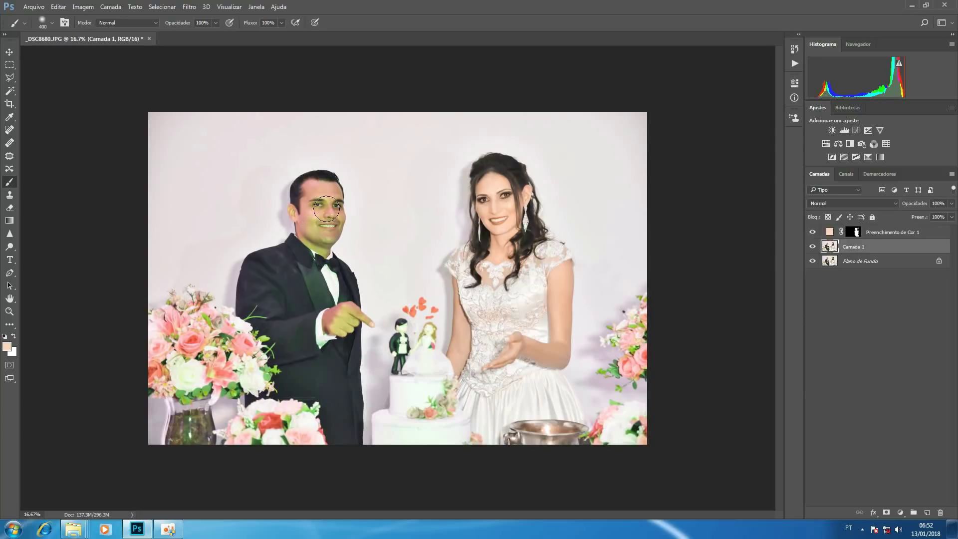
left_click(329, 187, "alt")
Step: Add a Solid Color fill layer in the sampled skin tone #f0ae91
left_click(903, 510)
left_click(891, 293)
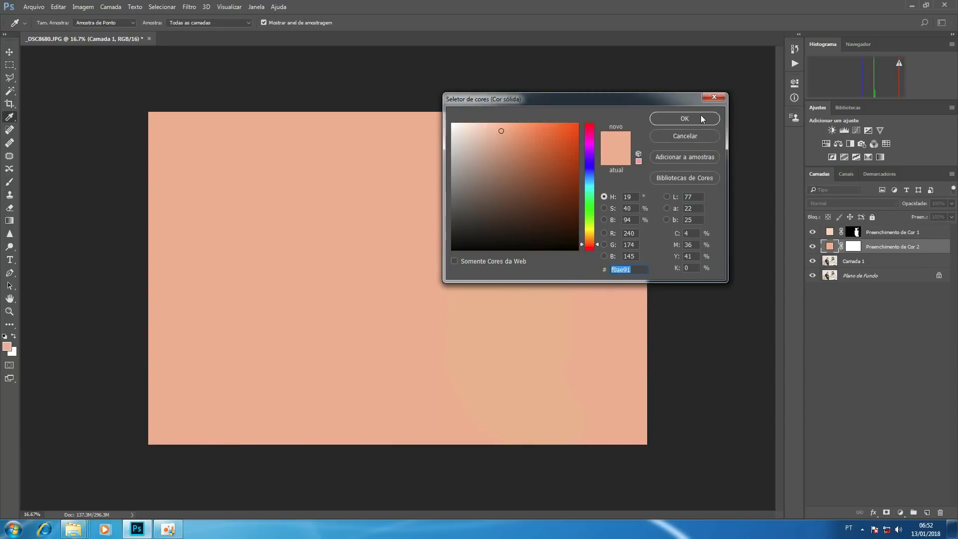
left_click(702, 118)
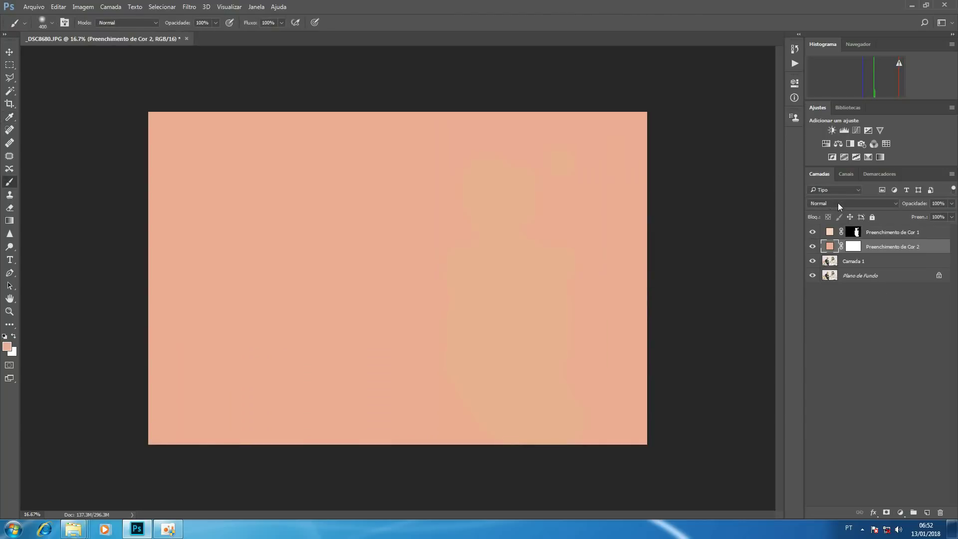
left_click(838, 202)
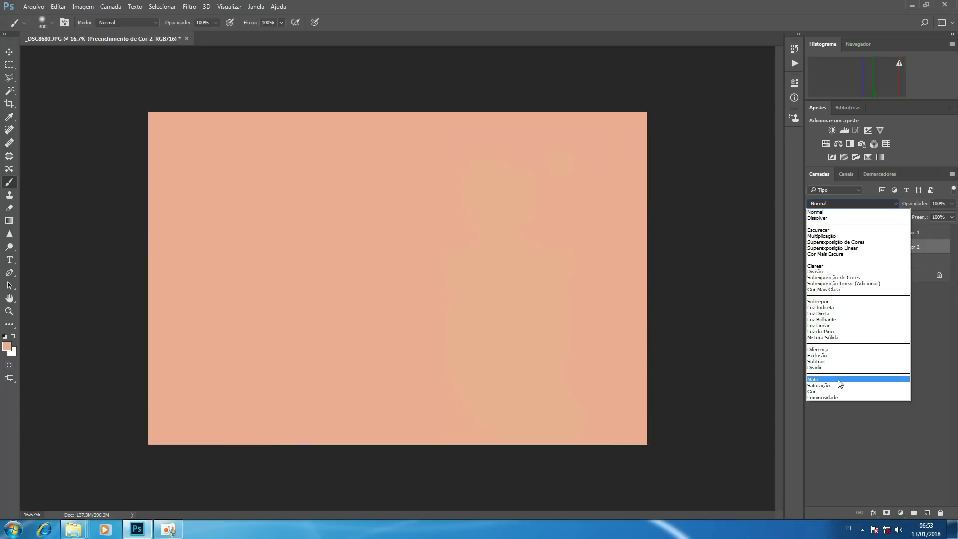
Step: Blend Preenchimento de Cor 2 in Matiz mode, reset colours with D, and fill its mask black
left_click(839, 381)
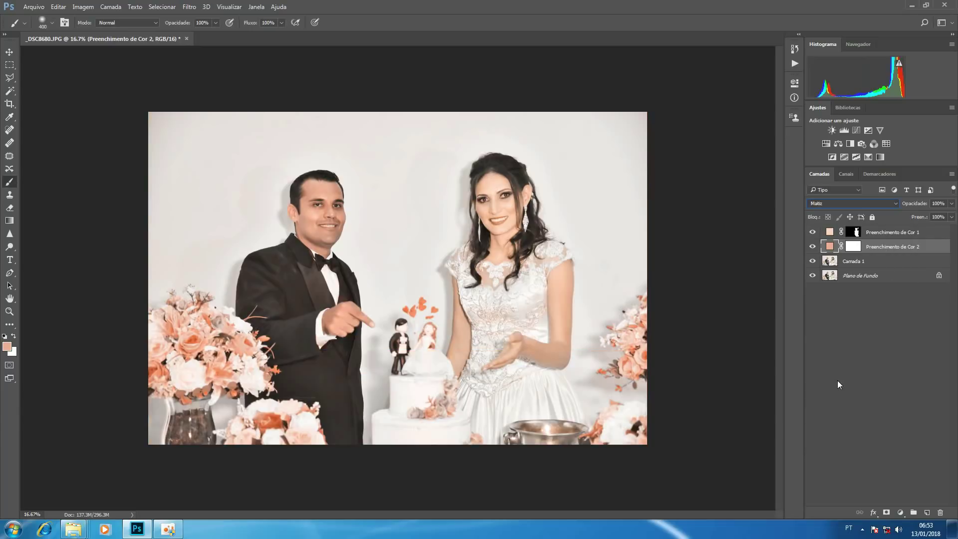
left_click(854, 246)
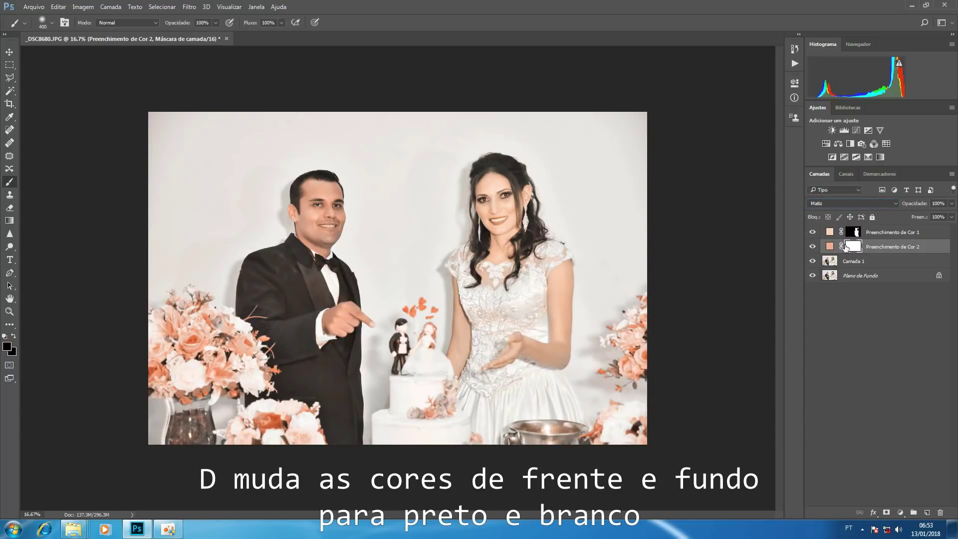
key("d")
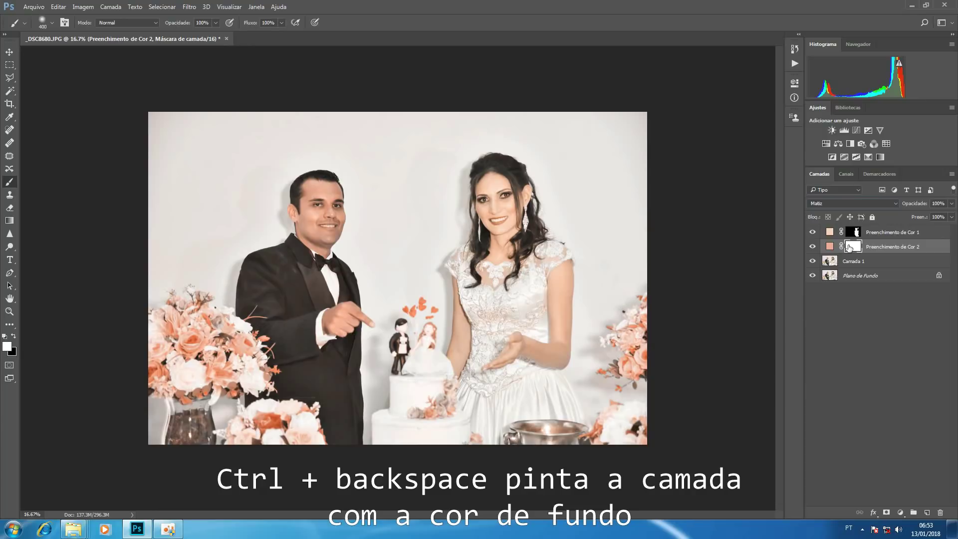
key("ctrl+BackSpace")
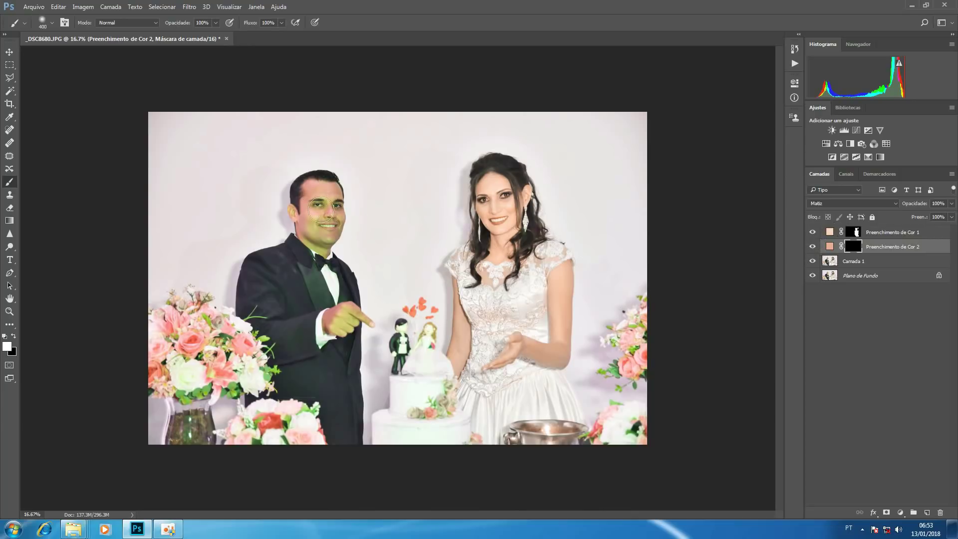
Step: Paint the groom's face and hand back in, undo the lapel stroke, and slightly lower the fill's opacity
mouse_move(328, 201)
left_mouse_down()
mouse_move(322, 242)
mouse_move(305, 215)
left_mouse_up()
mouse_move(334, 297)
left_mouse_down()
mouse_move(349, 317)
mouse_move(325, 283)
mouse_move(339, 329)
left_mouse_up()
key("ctrl+z")
left_click(813, 247)
left_click(813, 247)
left_click_drag(921, 203, 918, 203)
Step: Rename the two skin fill layers 'Pele noivo' and 'Pele noiva'
double_click(880, 248)
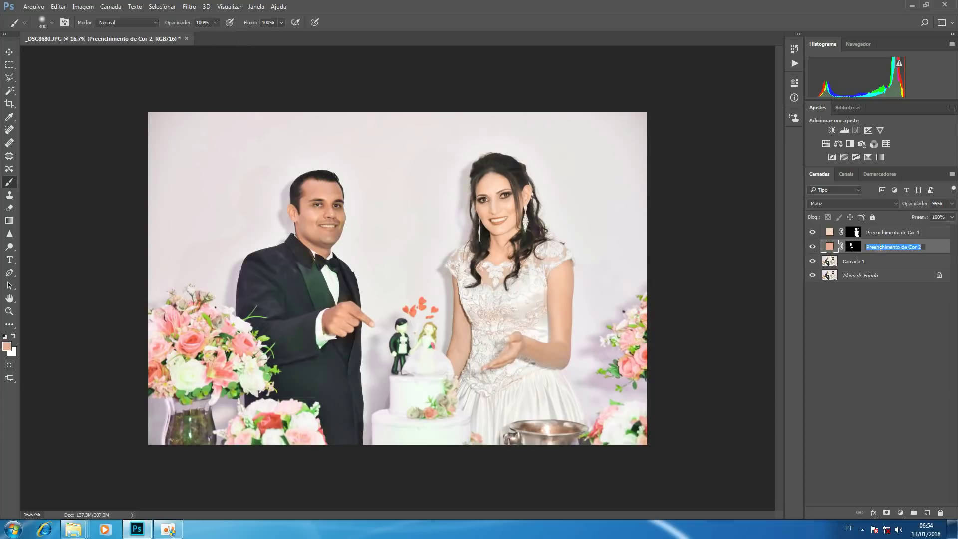
type("Pele noivo")
double_click(890, 233)
type("Pele ")
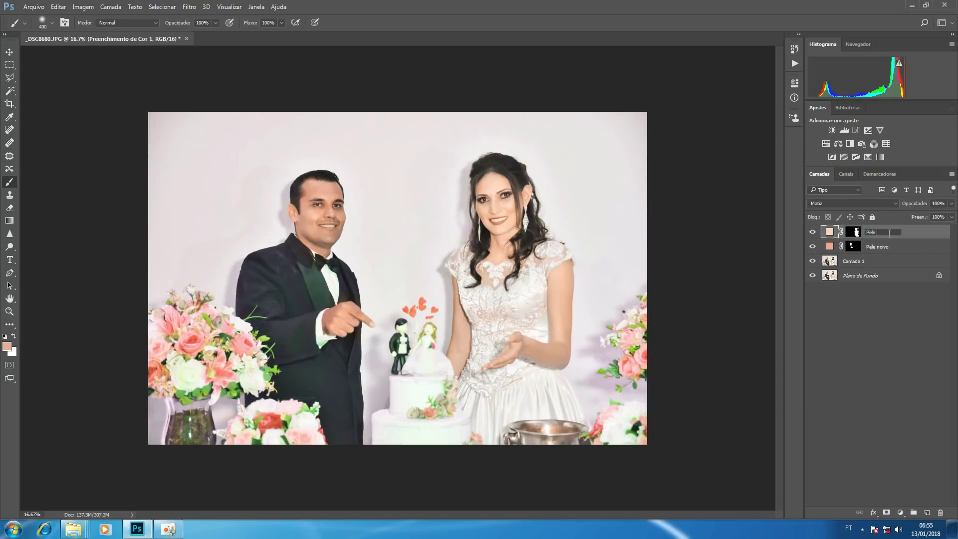
type("noiva")
key("Return")
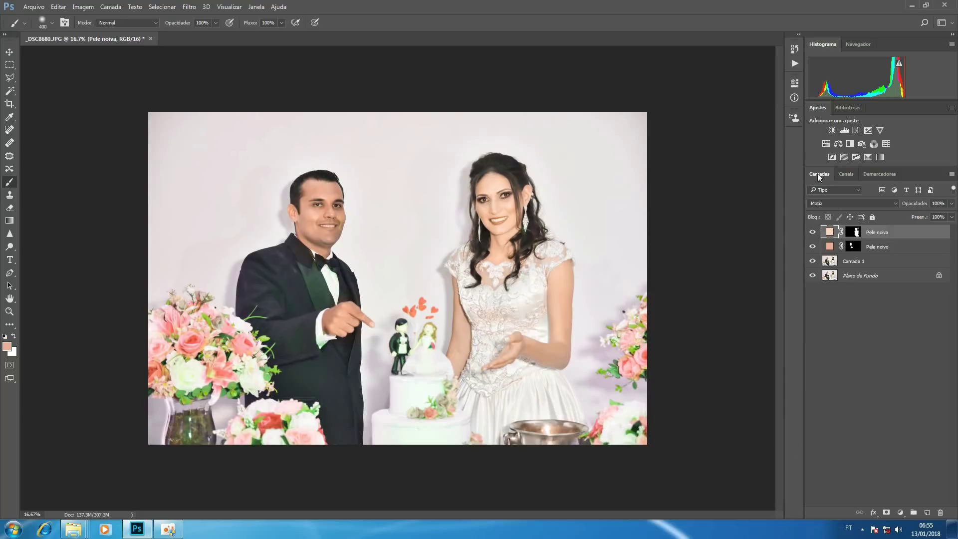
Step: Add a Hue/Saturation layer at Saturation -99 and invert its mask to black
left_click(826, 144)
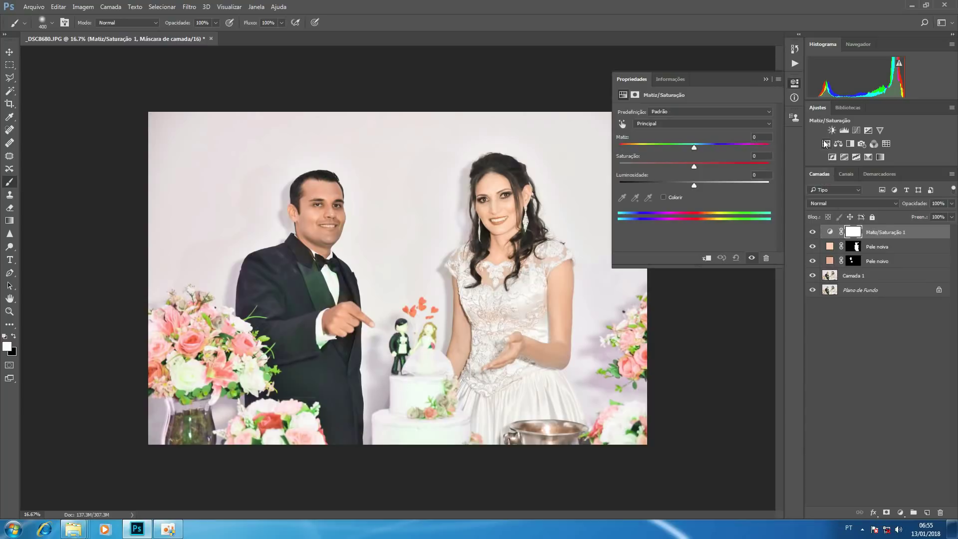
left_click(620, 164)
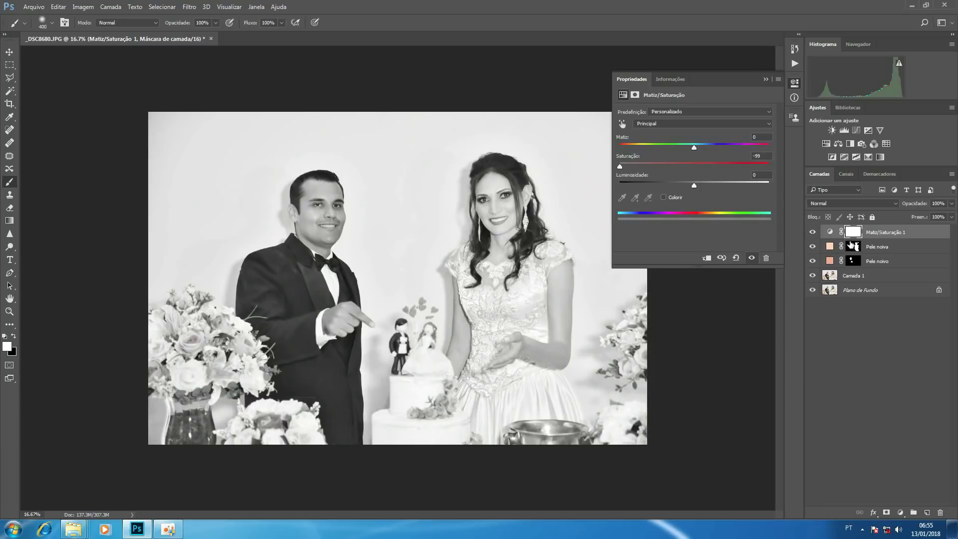
left_click(852, 238)
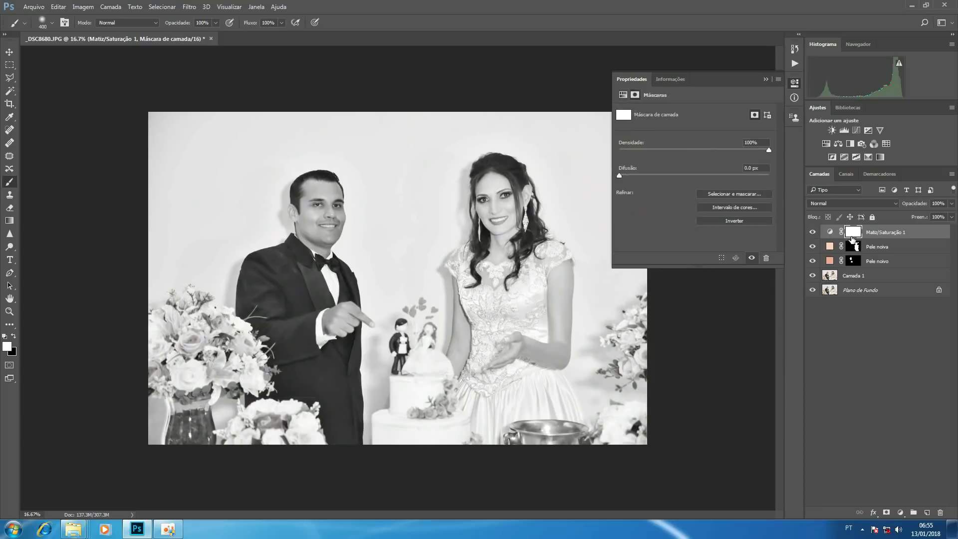
key("ctrl+i")
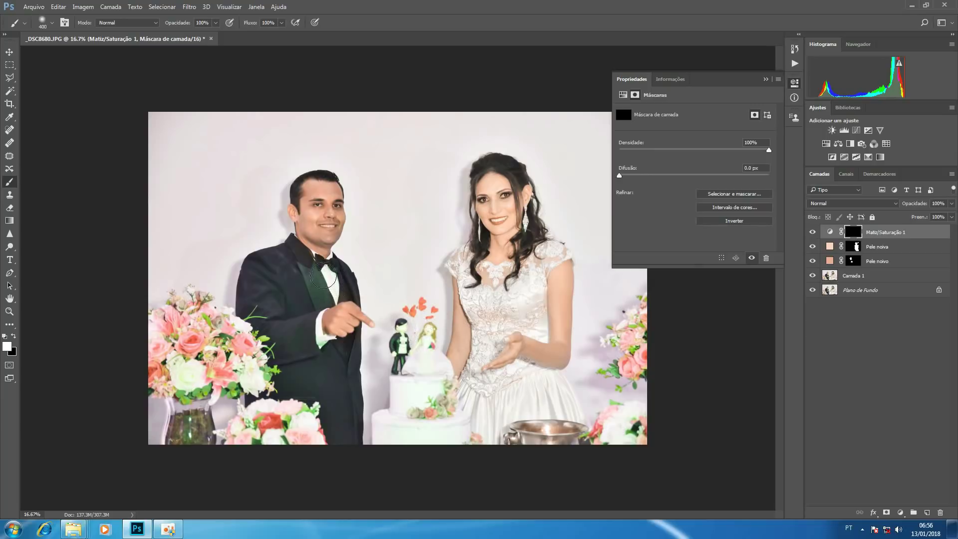
Step: Zoom in and paint the desaturation over the groom's lapel and suit with a smaller brush
key("z")
left_click(317, 288)
key("b")
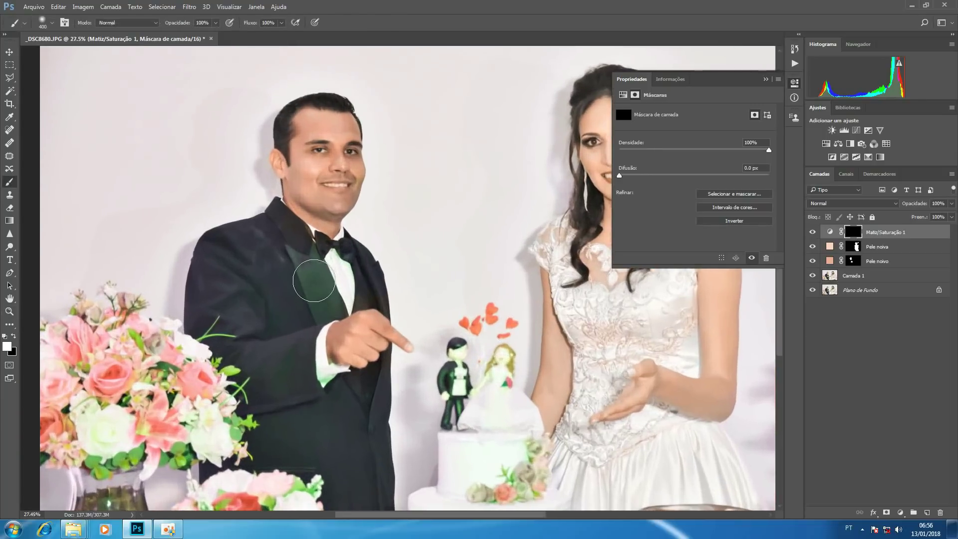
key("bracketleft")
Step: Remove the green cast from the groom figurine on the cake with a finer brush
key("bracketleft")
left_click_drag(317, 274, 316, 310)
left_click_drag(223, 290, 367, 419)
key("bracketleft")
left_click_drag(463, 377, 454, 424)
key("bracketleft")
key("bracketleft")
key("bracketleft")
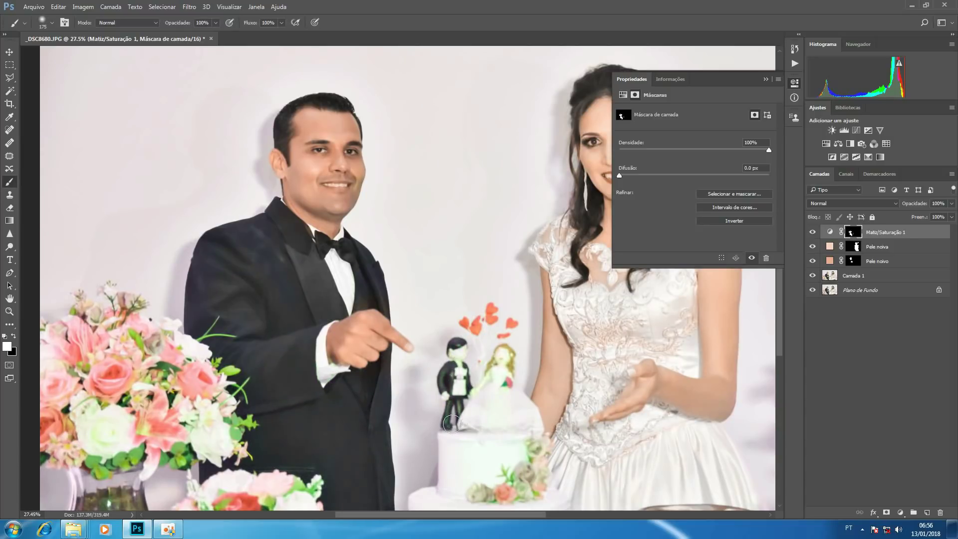
key("x")
scroll(525, 200, "down", 1)
key("z")
left_click_drag(525, 199, 577, 200)
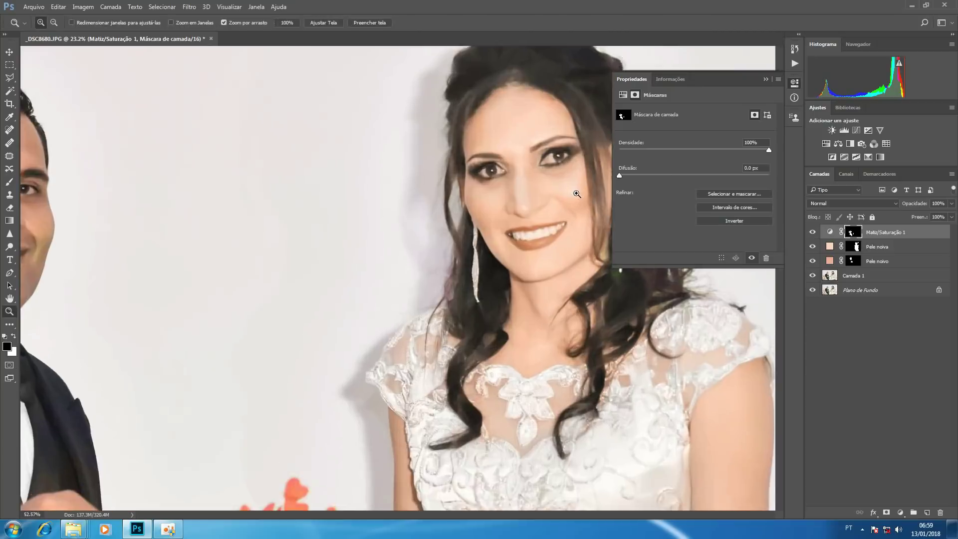
Step: Set the brush to 19% opacity and lightly paint the Matiz/Saturação 1 mask around the eyes
key("b")
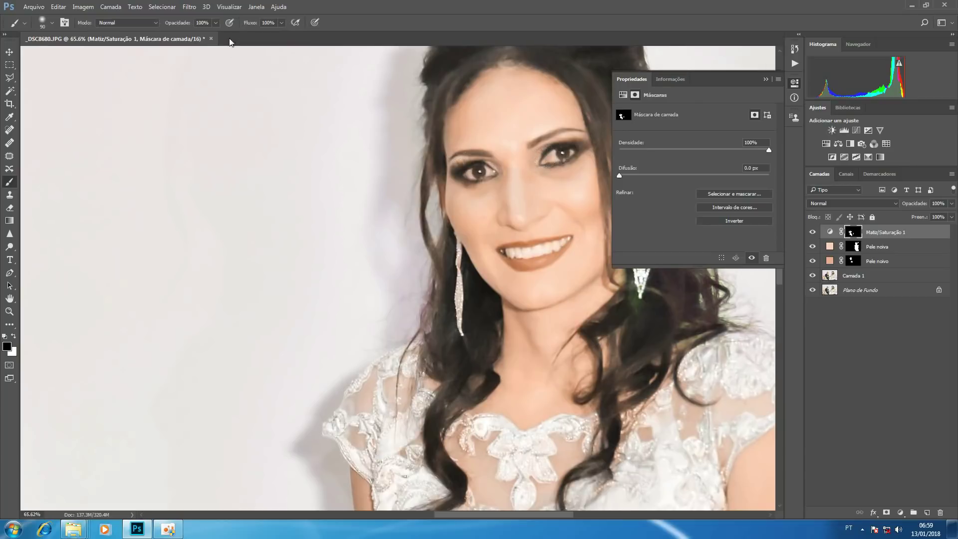
left_click(217, 22)
left_click_drag(187, 23, 142, 25)
key("z")
left_click_drag(489, 178, 534, 181)
key("b")
key("x")
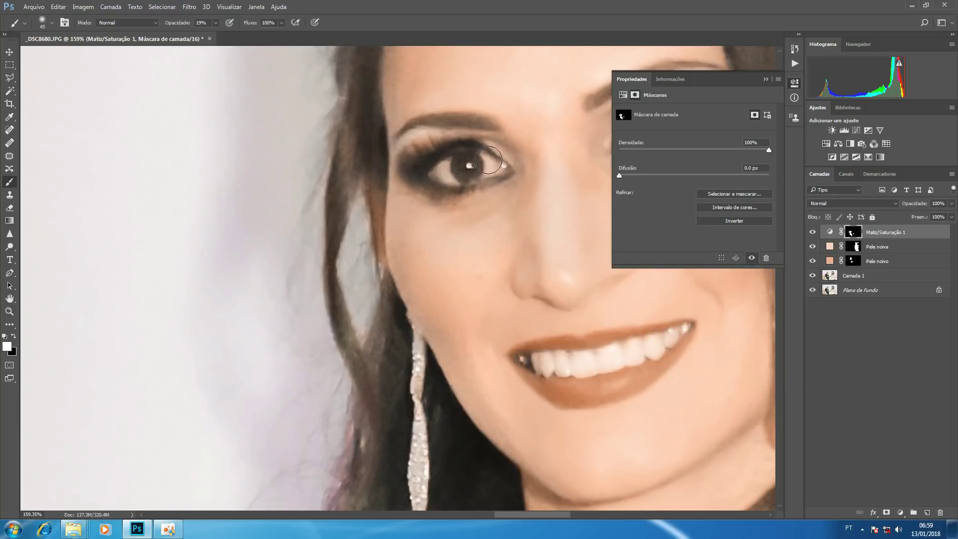
left_click_drag(455, 210, 306, 229)
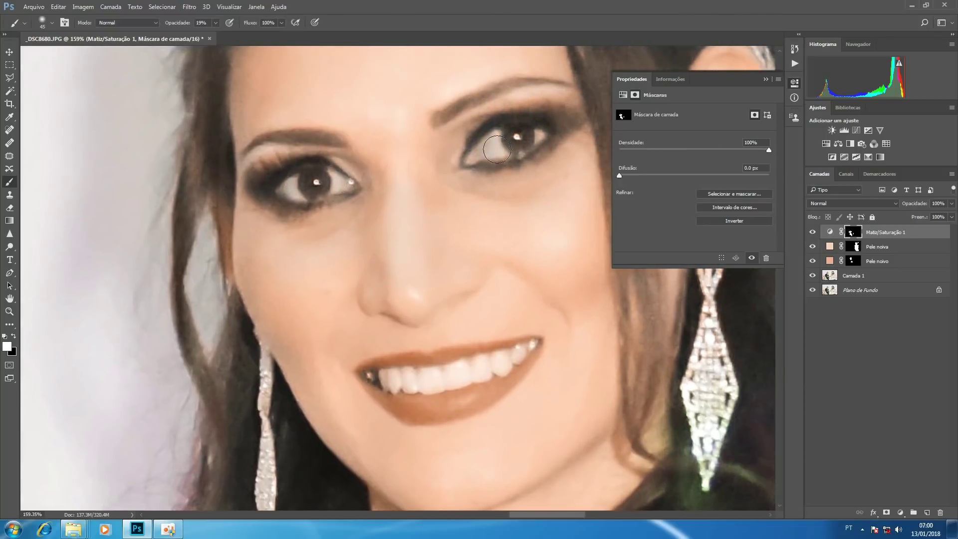
key("ctrl+0")
Step: Zoom to the groom's face, shrink the brush for his eyes, and fit the photo on screen
key("z")
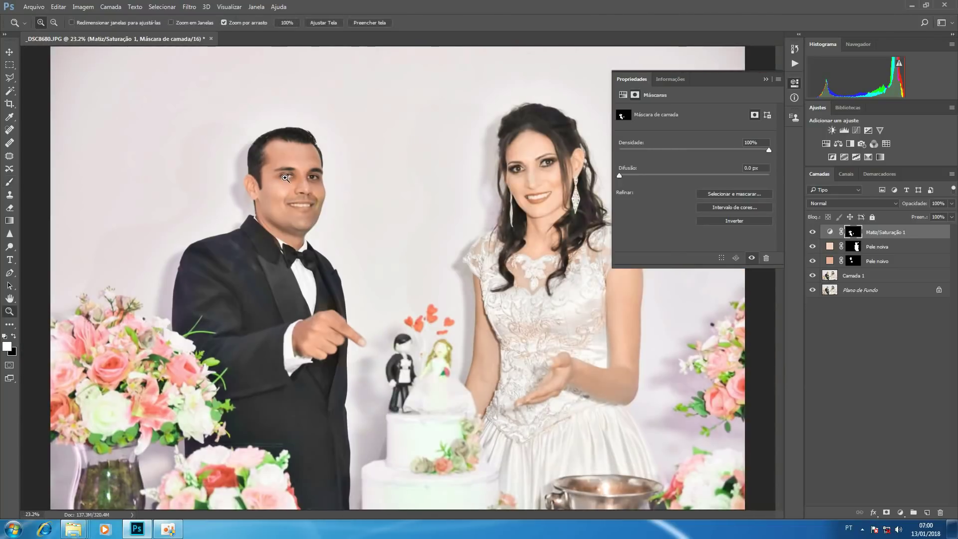
left_click_drag(285, 178, 353, 212)
key("b")
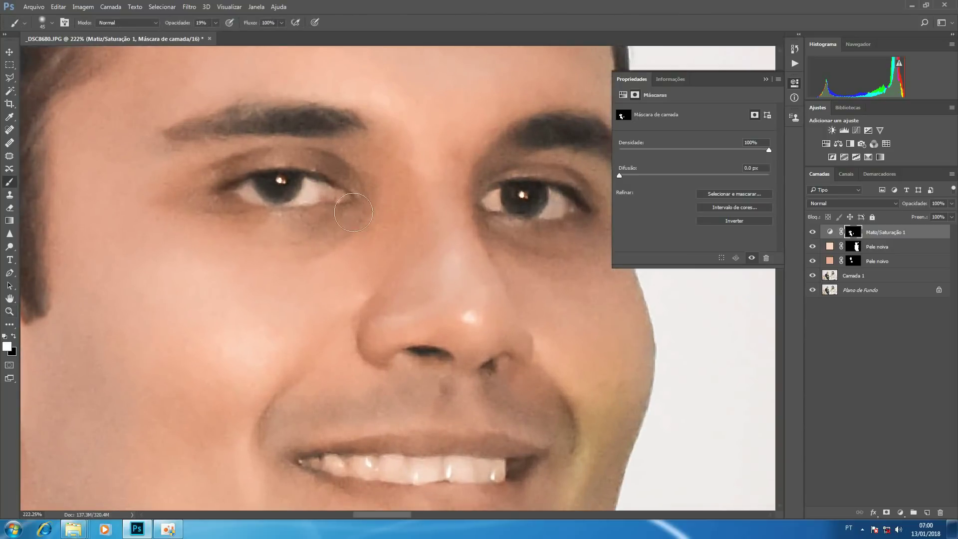
key("bracketleft")
key("bracketleft")
key("ctrl+0")
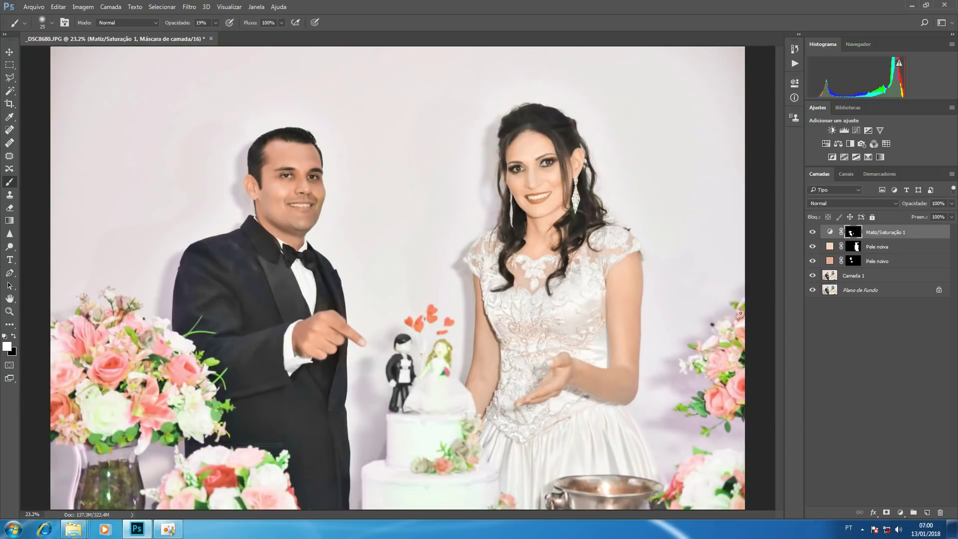
Step: Add a new Hue/Saturation layer with the Greens (Verdes) saturation lowered to -65
left_click(826, 143)
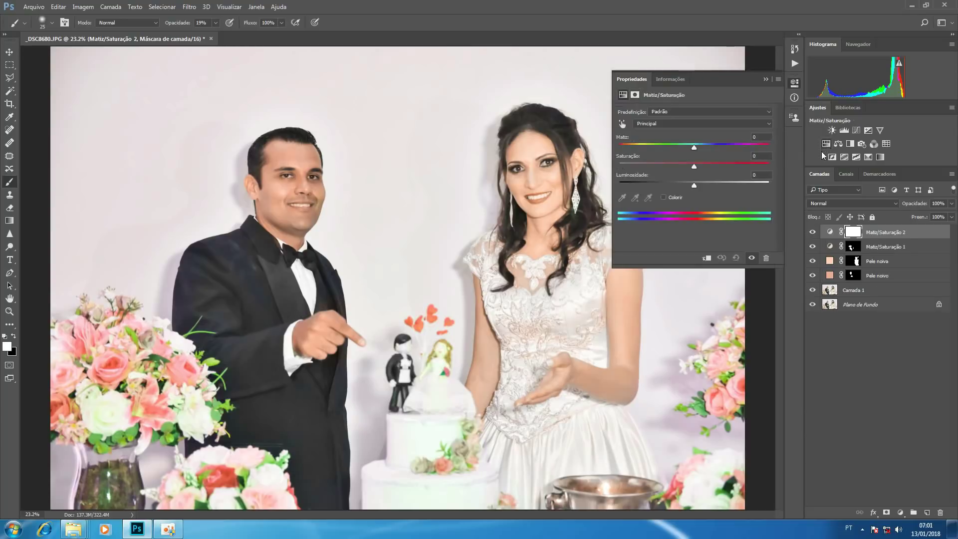
left_click(622, 124)
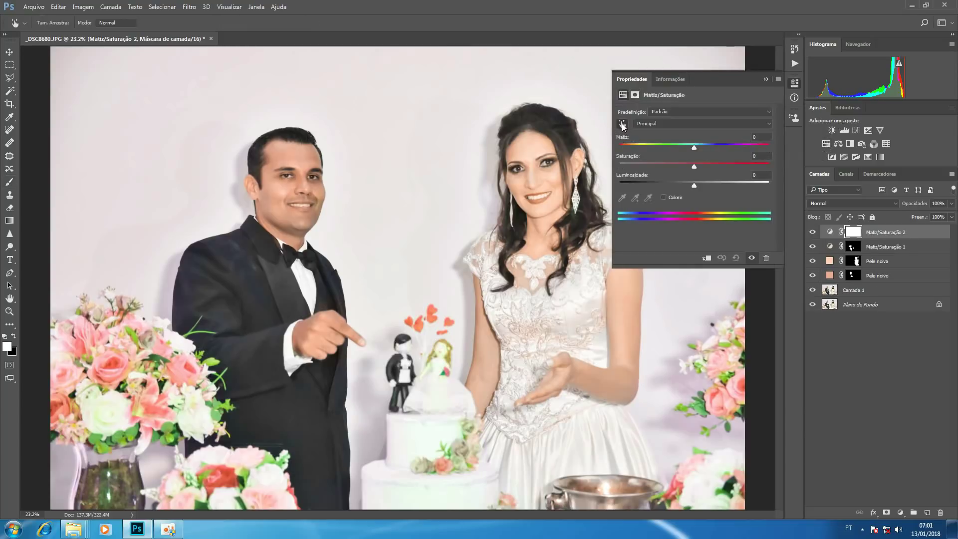
left_click(134, 428)
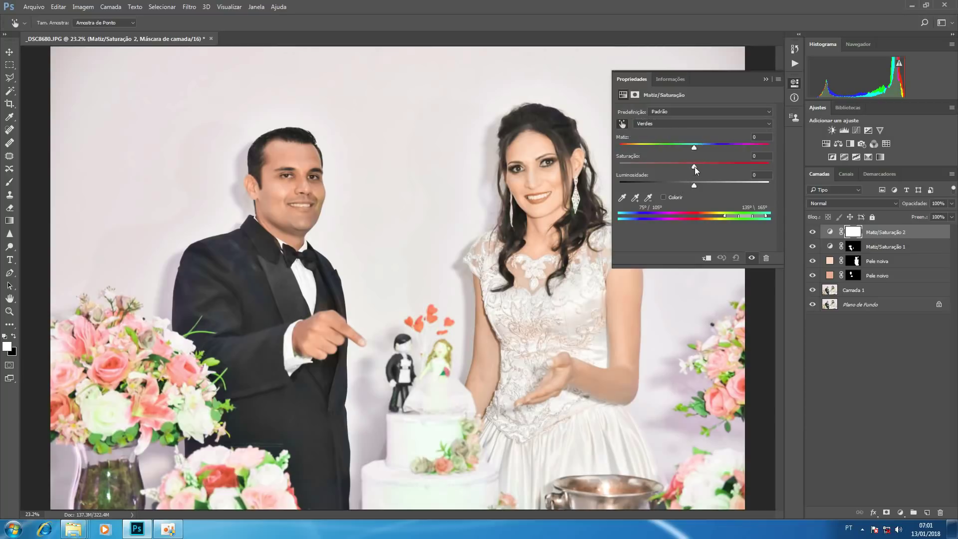
left_click_drag(694, 167, 627, 165)
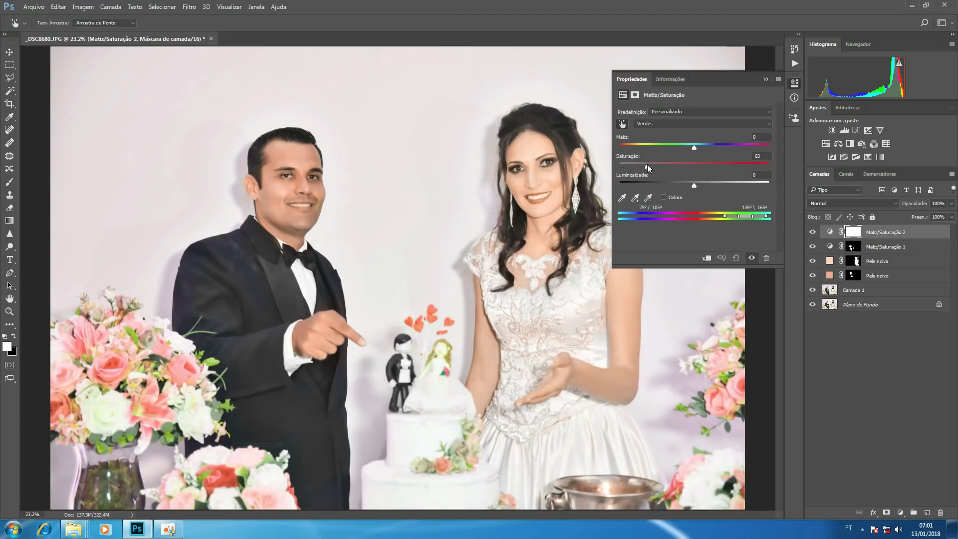
left_click_drag(648, 166, 645, 165)
Step: Strongly desaturate the Yellows (Amarelos) in the same adjustment and close Properties
left_click(101, 448)
left_click_drag(688, 164, 642, 163)
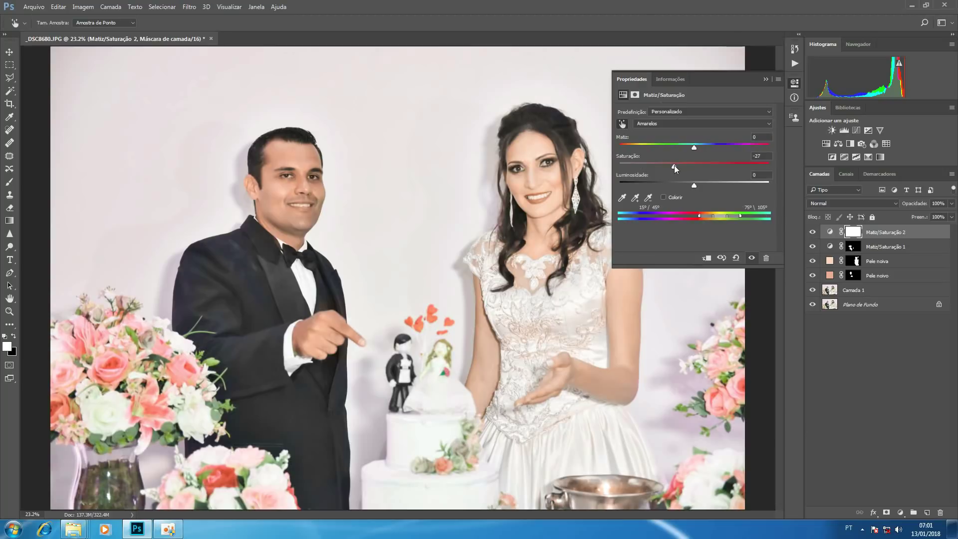
left_click(821, 331)
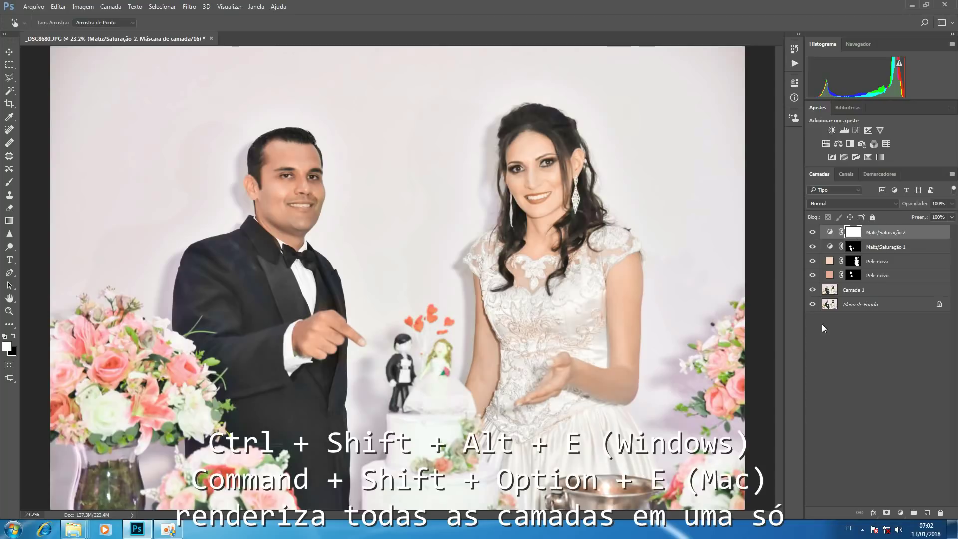
Step: Stamp all visible layers into a new Camada 2 and toggle Pele noiva to compare
key("ctrl+shift+alt+e")
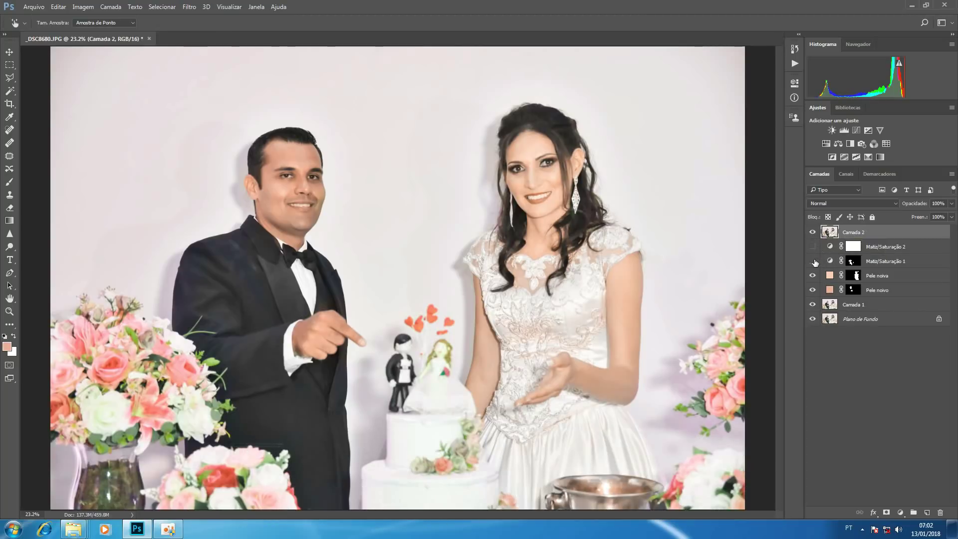
left_click(812, 275)
left_click(813, 247)
left_click(812, 275)
Step: Apply Color Efex Pro 4's Classical Soft Focus filter to the merged photo as a new layer
left_click(191, 7)
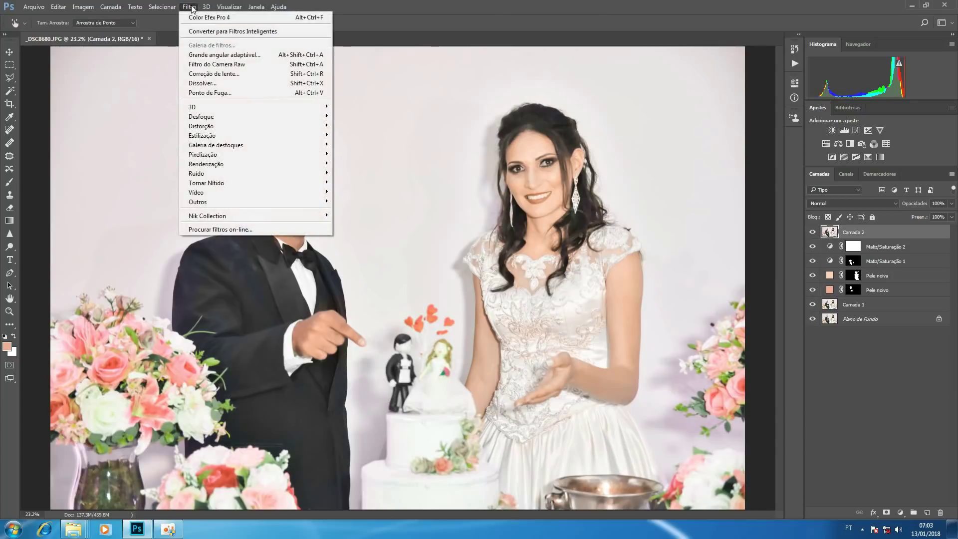
mouse_move(208, 216)
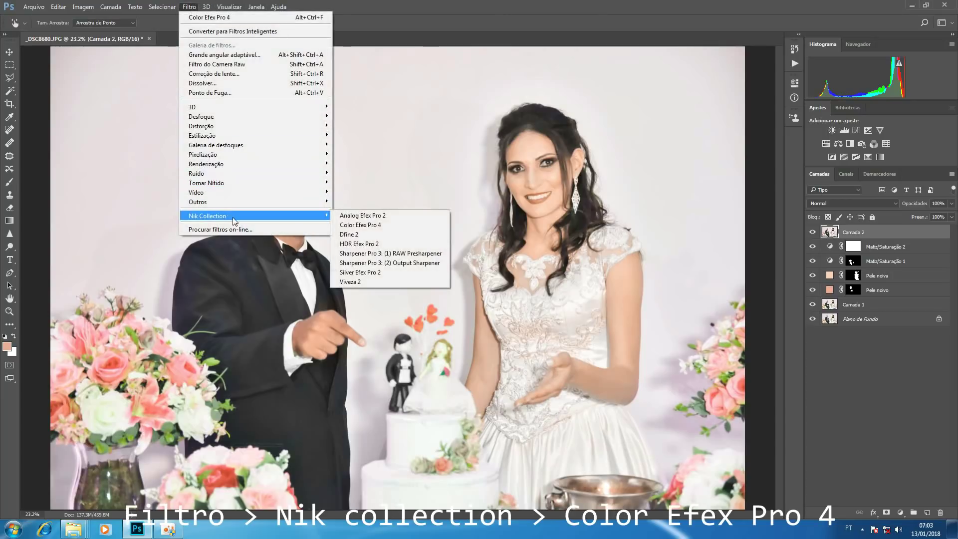
left_click(364, 225)
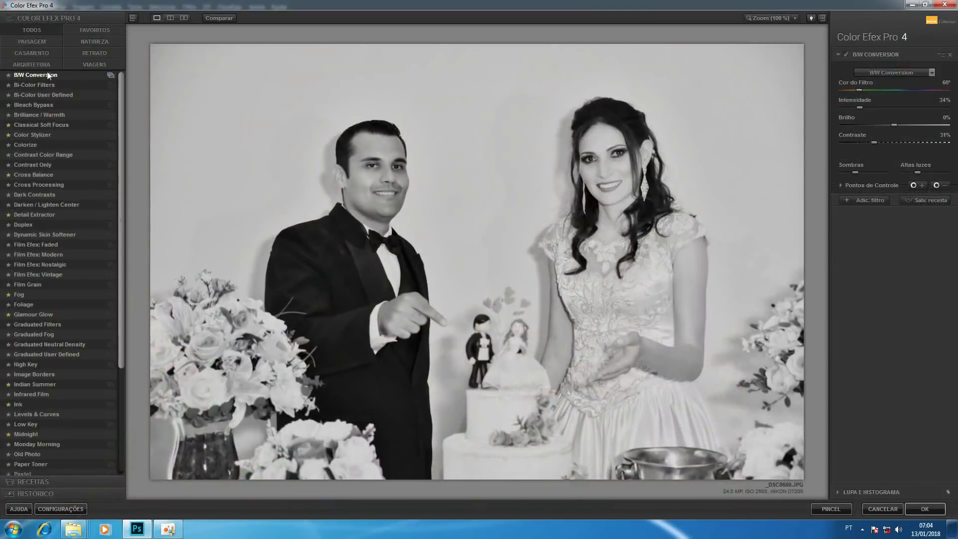
left_click(45, 127)
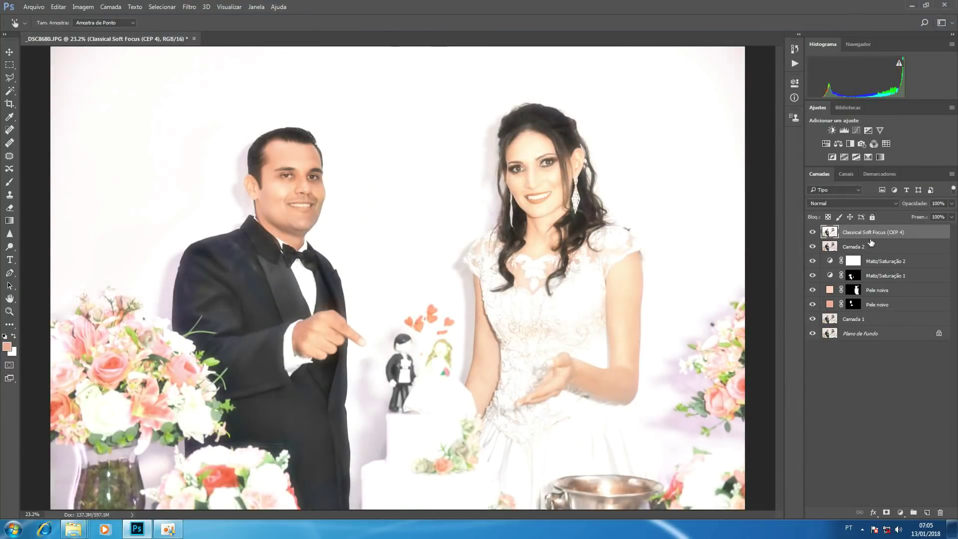
Step: Set the Classical Soft Focus layer to 25% opacity, compare it hidden and shown, then save
left_click_drag(910, 200, 860, 205)
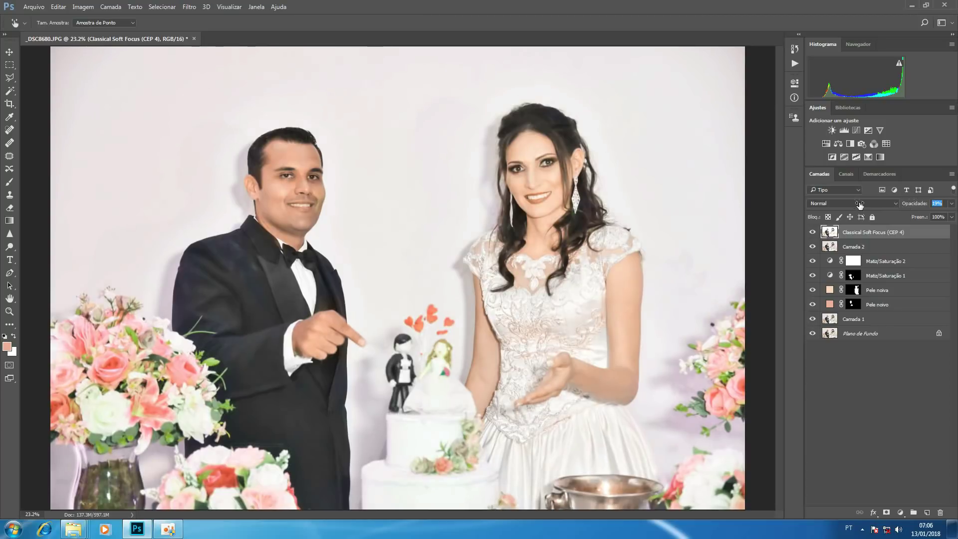
left_click_drag(859, 204, 864, 205)
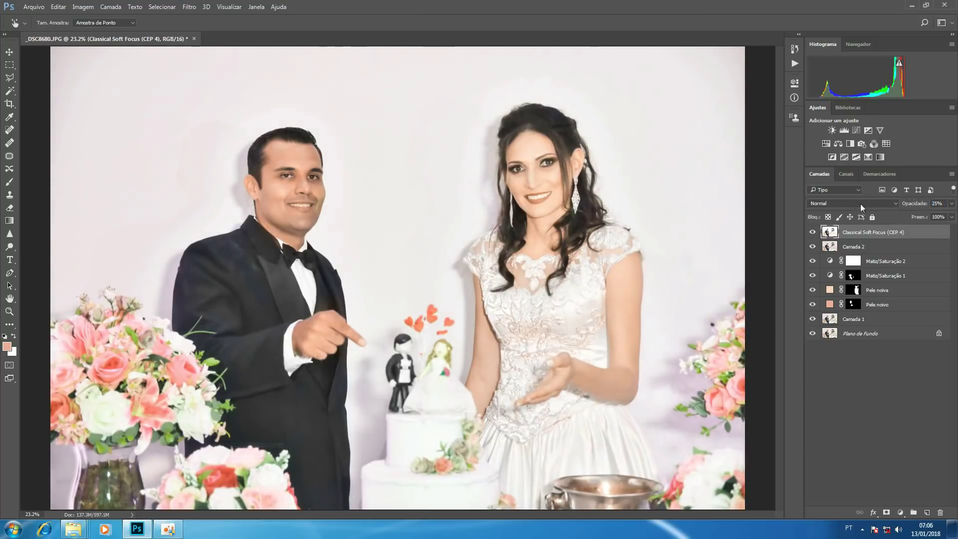
left_click(813, 232)
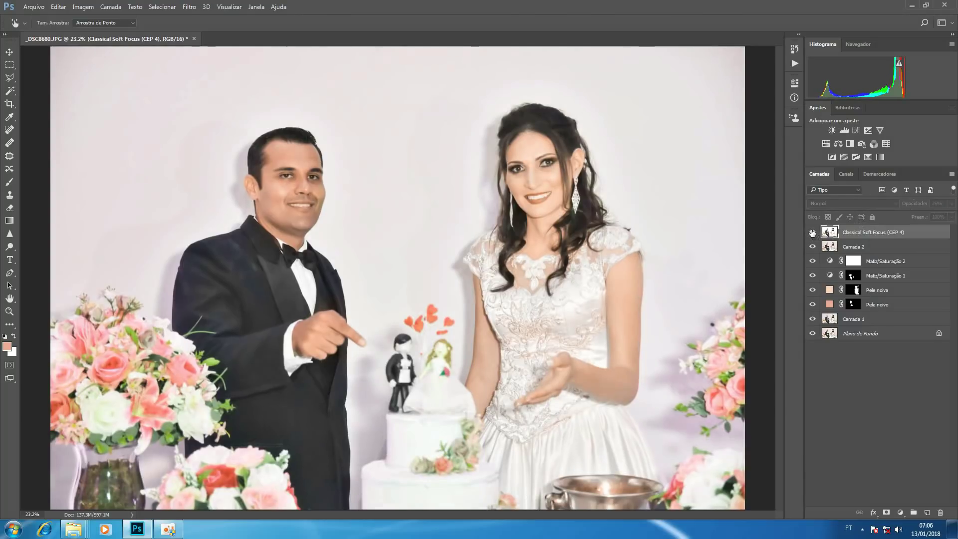
left_click(813, 233)
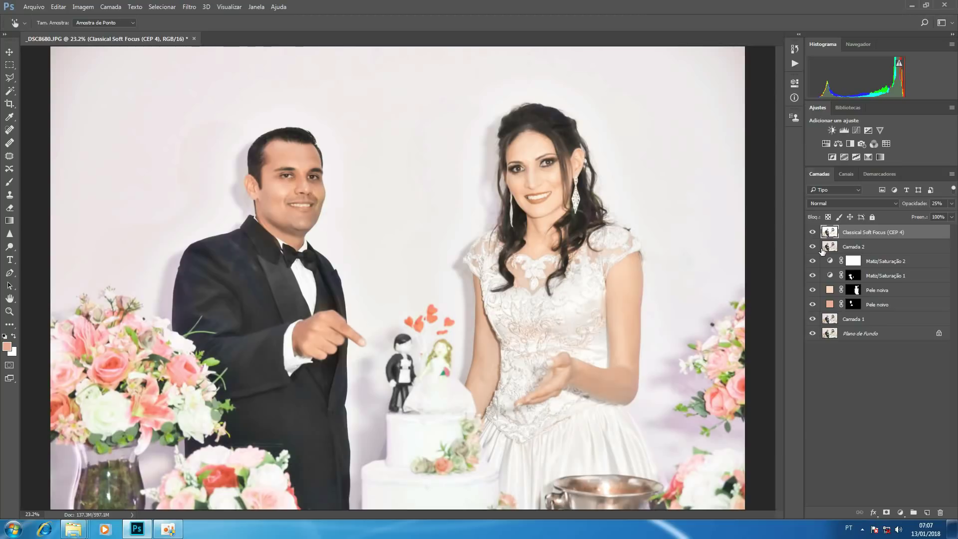
key("ctrl+s")
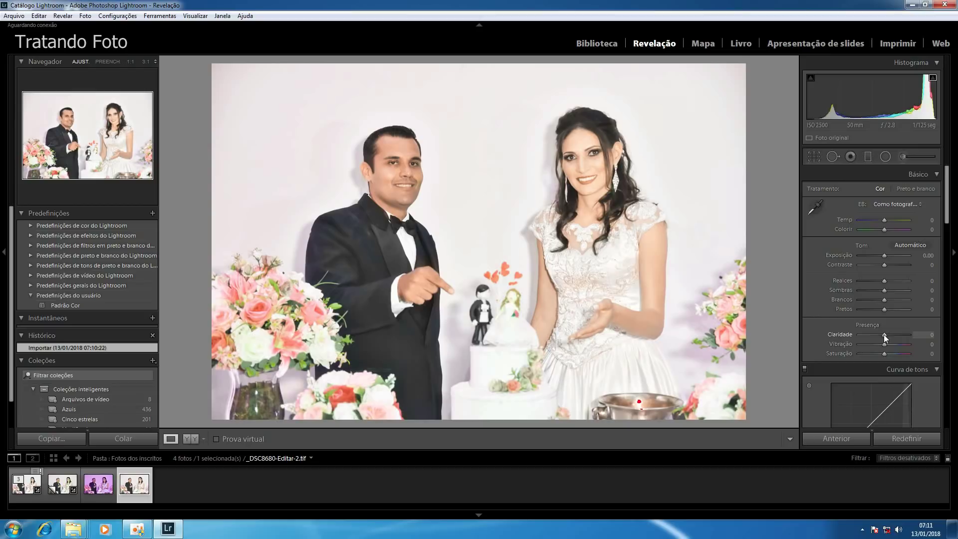
Step: Raise Clarity to +5 and toggle the HSL adjustments (Orange saturation −10) off and on to compare
left_click_drag(885, 334, 886, 334)
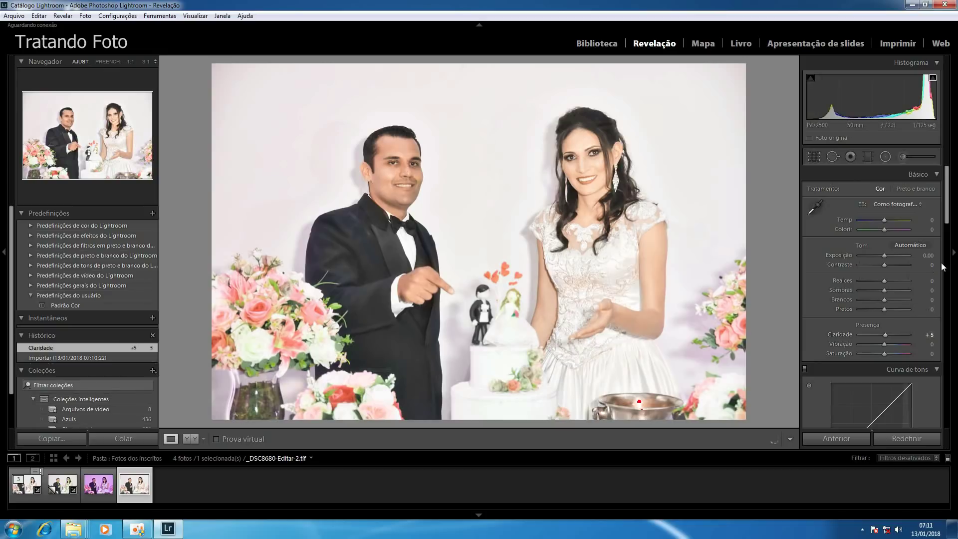
left_click_drag(948, 206, 949, 253)
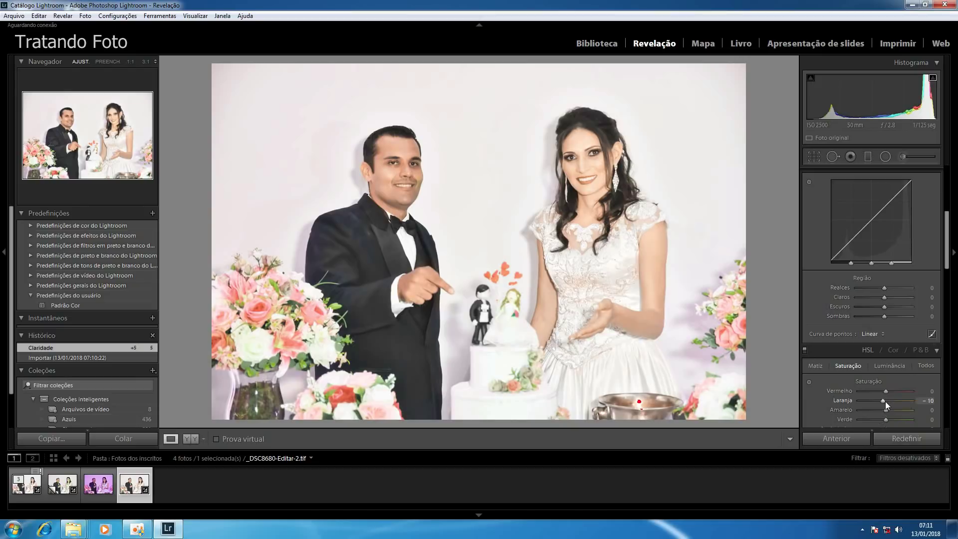
left_click(805, 351)
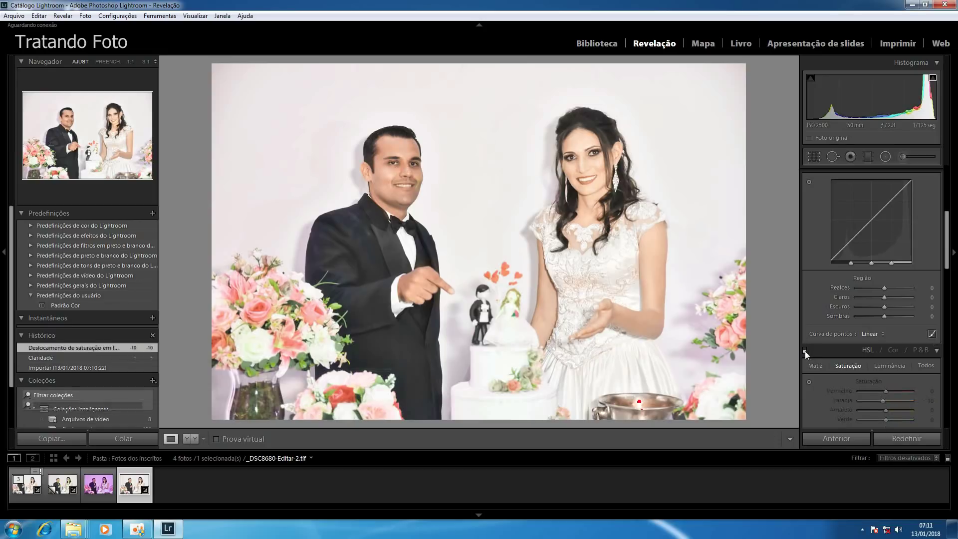
left_click(805, 350)
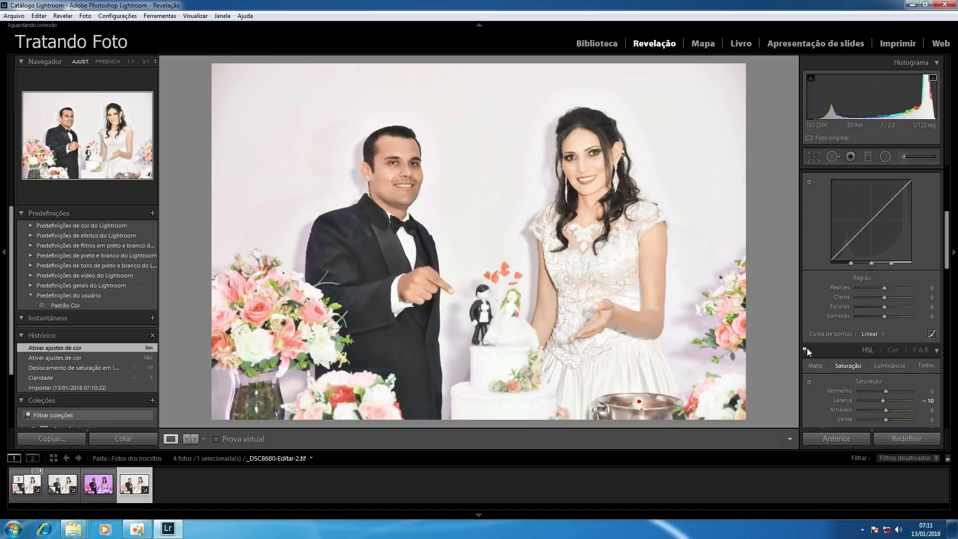
left_click(99, 491)
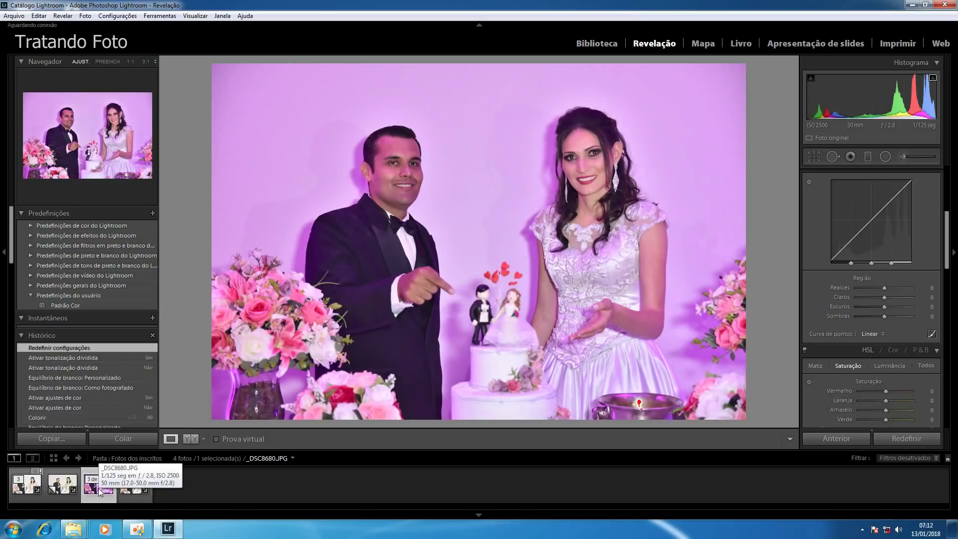
left_click(133, 491)
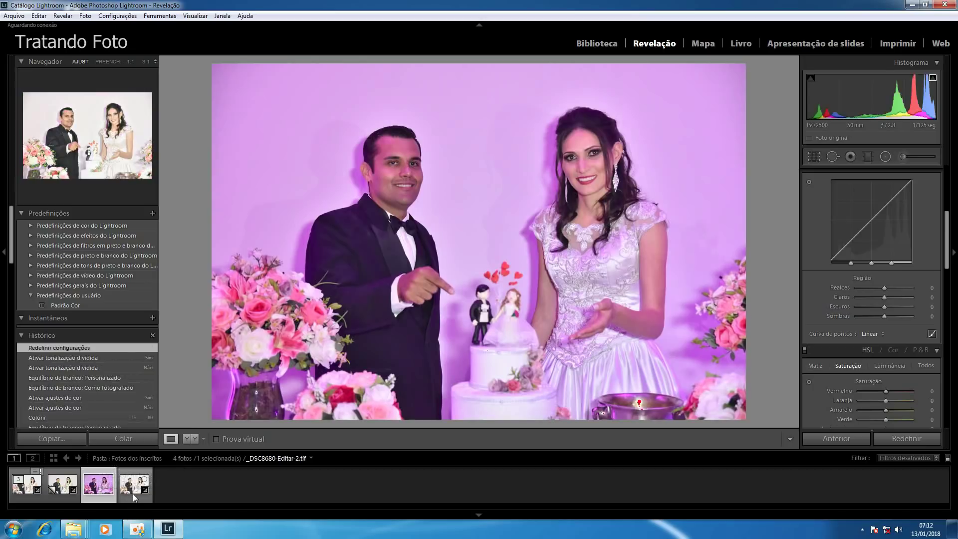